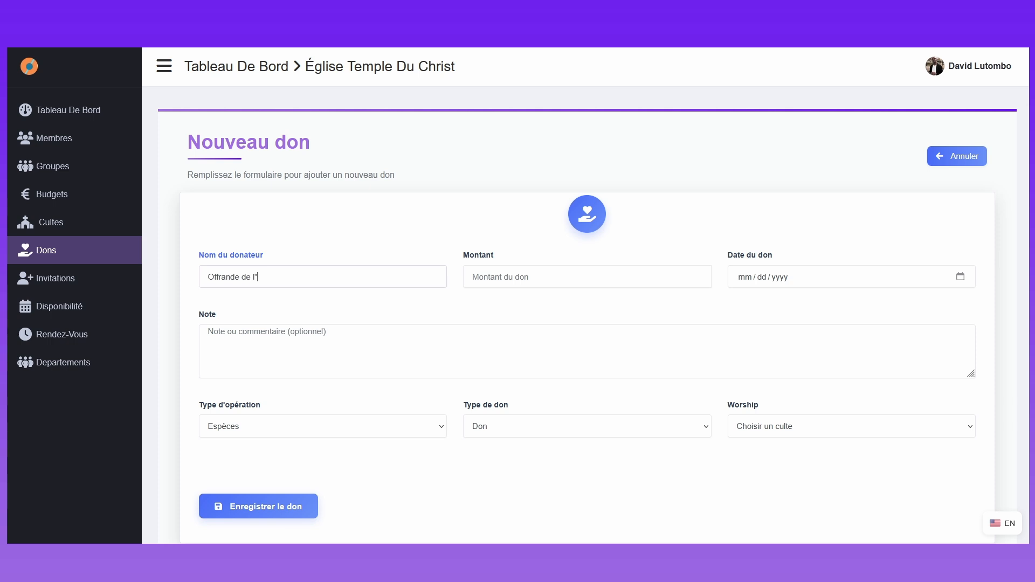
# Step: Enter 541 as the donation amount, 08/07/2025 as its date and "toute l'église" as the note
pyautogui.click(550, 282)
pyautogui.write('541')
pyautogui.click(961, 277)
pyautogui.click(822, 353)
pyautogui.write("toute l'église")
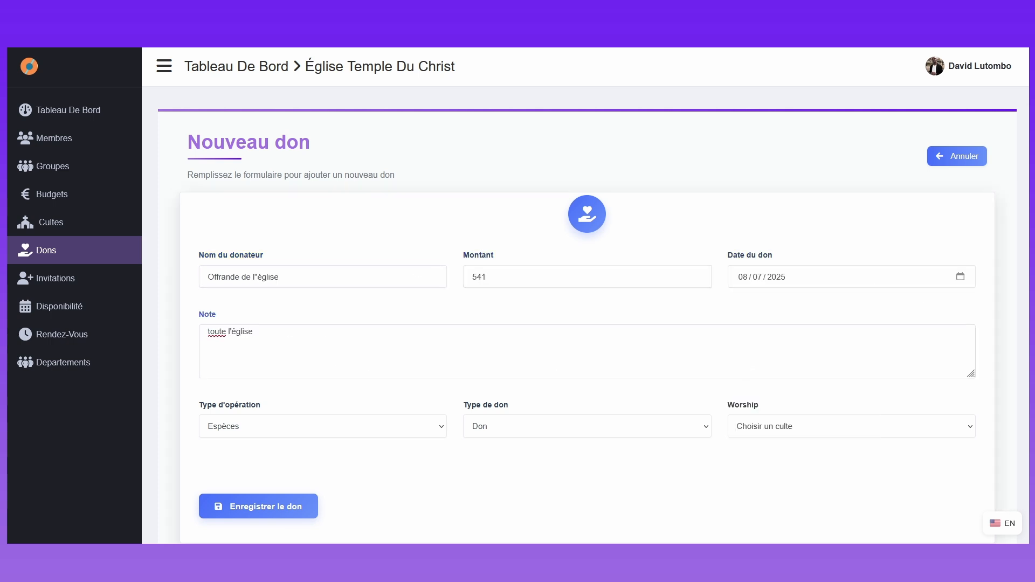
# Step: Try the different operation types for the donation and choose Virement bancaire
pyautogui.click(248, 428)
pyautogui.click(246, 464)
pyautogui.click(245, 430)
pyautogui.click(246, 448)
pyautogui.click(249, 431)
pyautogui.click(251, 479)
pyautogui.click(251, 431)
pyautogui.click(257, 492)
# Step: Set the donation type to Offrande and link the donation to the A CAUSE DE LA FOI service
pyautogui.click(512, 428)
pyautogui.click(512, 479)
pyautogui.click(782, 427)
pyautogui.click(788, 259)
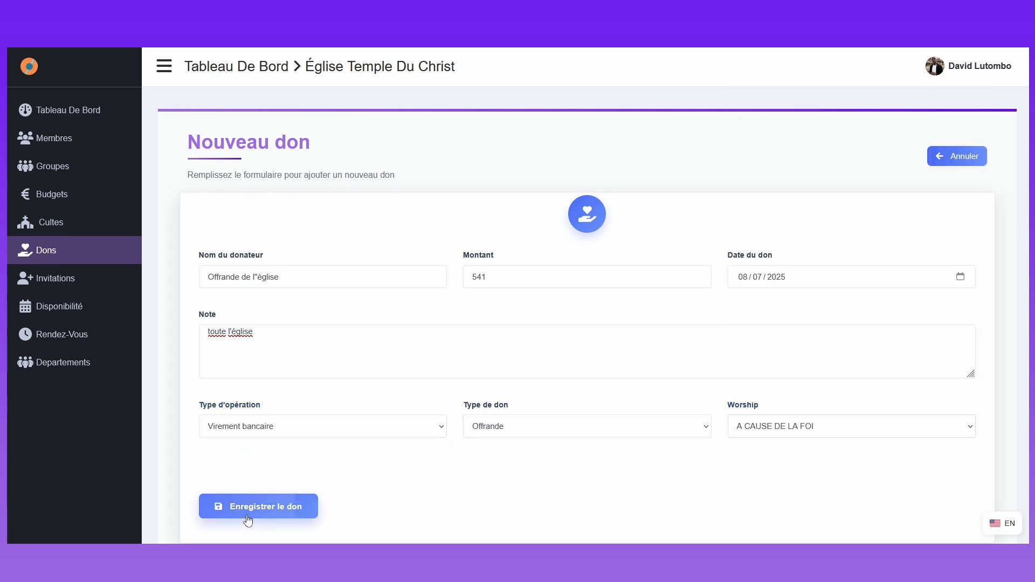
# Step: Open a new donation form from the details of a Culte de louange service
pyautogui.click(41, 222)
pyautogui.click(493, 282)
pyautogui.click(480, 305)
pyautogui.click(452, 423)
pyautogui.click(351, 210)
# Step: Fill in the service donation with donor "Dime du culte", amount 2145 and date 08/06/2025
pyautogui.click(359, 270)
pyautogui.click(358, 293)
pyautogui.click(542, 271)
pyautogui.write('2145')
pyautogui.click(796, 271)
pyautogui.click(770, 346)
# Step: Write a note starting with "montant donné par" and set the operation type to Chèque
pyautogui.click(338, 334)
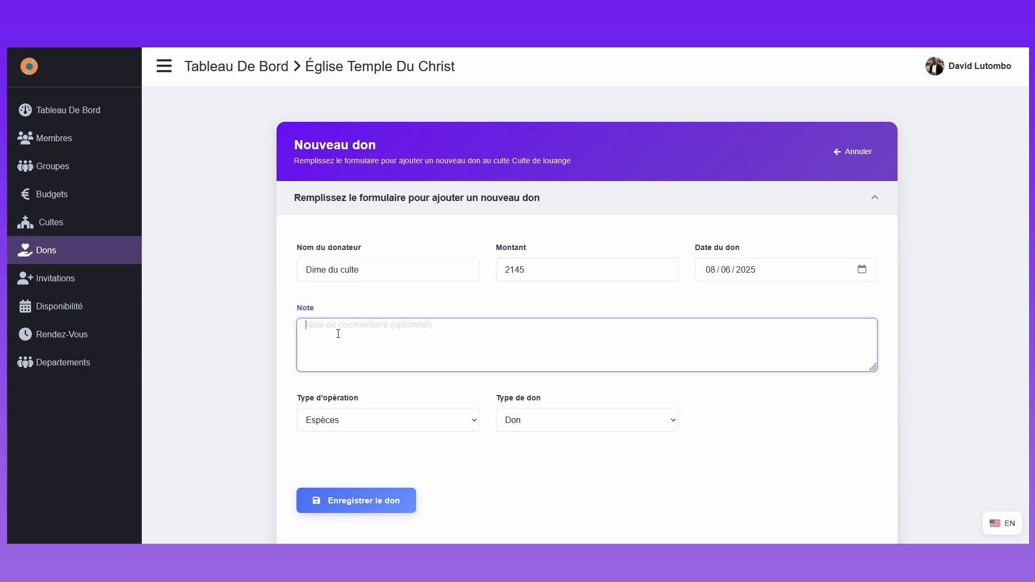
pyautogui.write('mota')
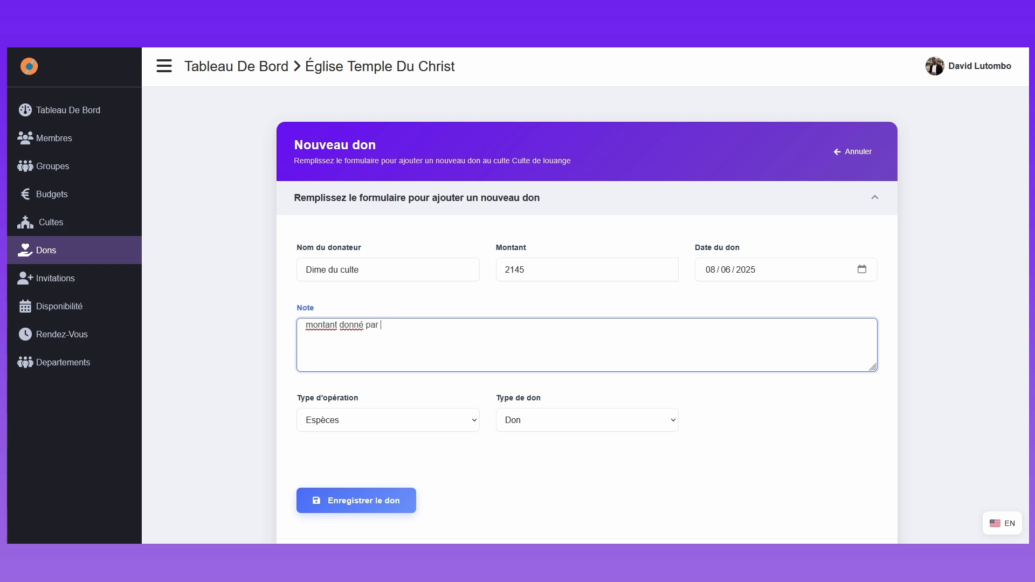
pyautogui.click(348, 420)
pyautogui.click(349, 457)
pyautogui.click(352, 419)
pyautogui.click(345, 442)
# Step: Set the service donation's type to Offrande and save the donation
pyautogui.click(526, 420)
pyautogui.click(523, 456)
pyautogui.click(523, 421)
pyautogui.click(520, 473)
pyautogui.click(395, 505)
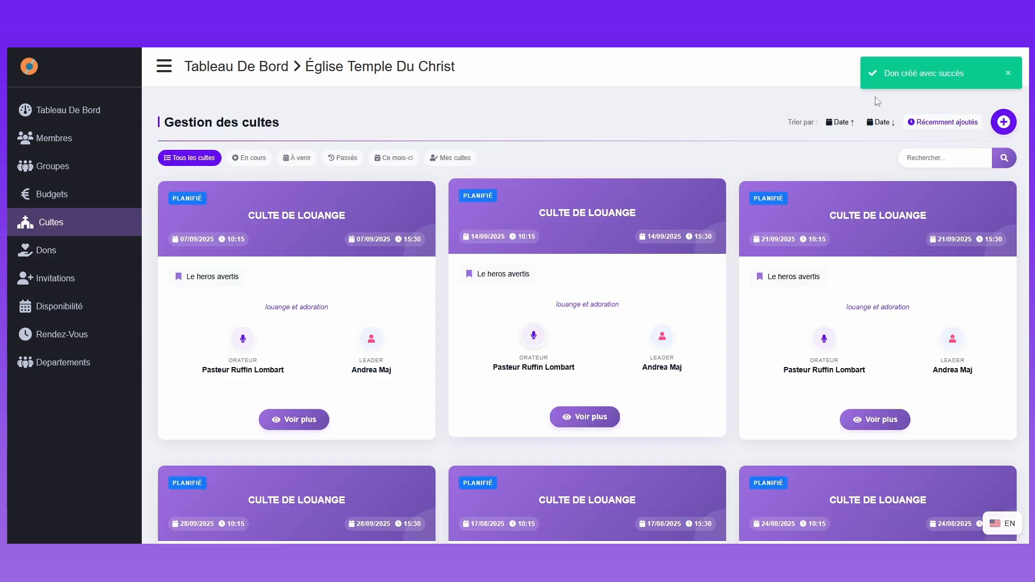
# Step: Check the first Culte de louange service's details and the month's donation total on the dashboard
pyautogui.click(294, 420)
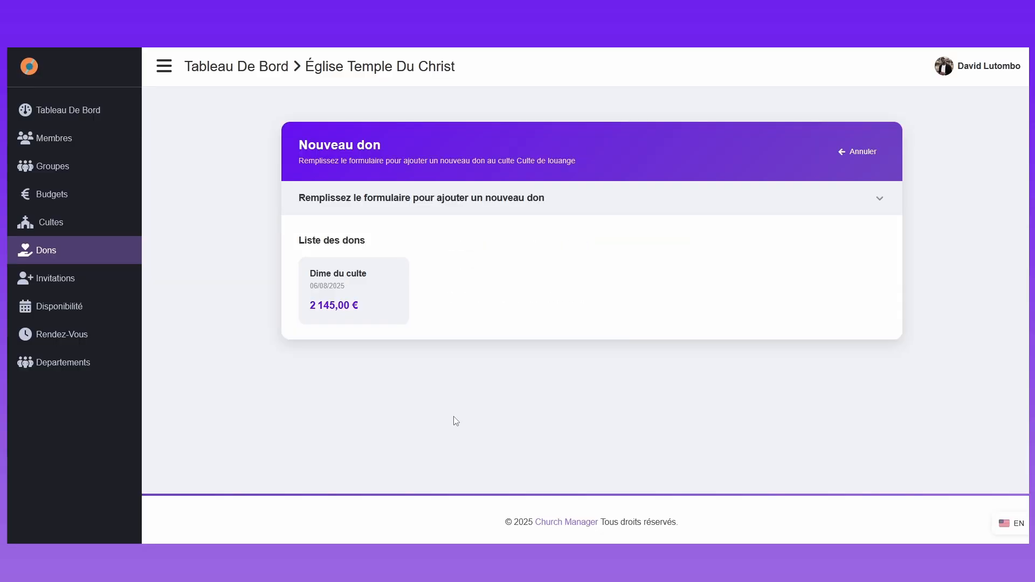
pyautogui.moveTo(313, 272); pyautogui.dragTo(439, 328)
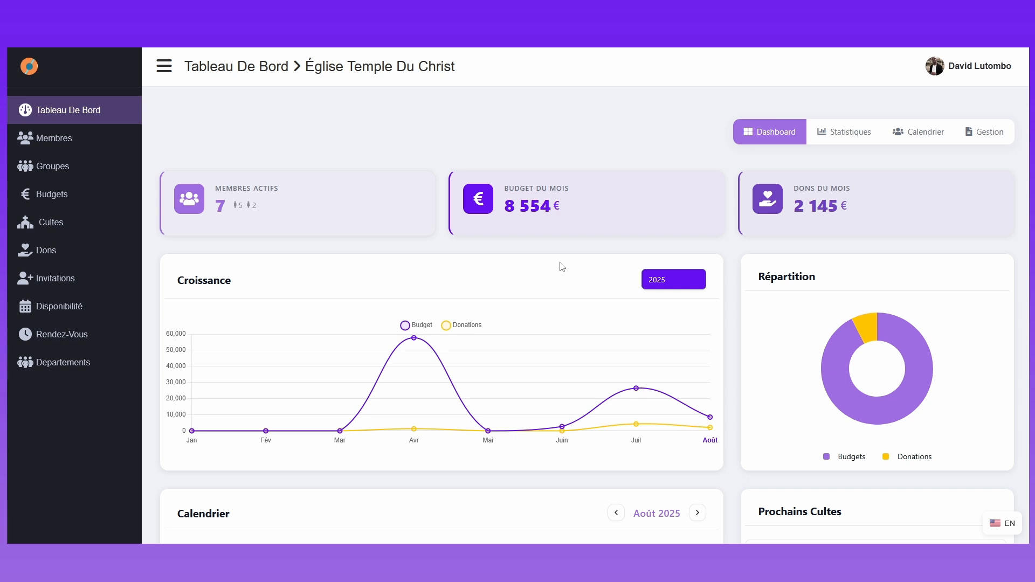
pyautogui.tripleClick(865, 215)
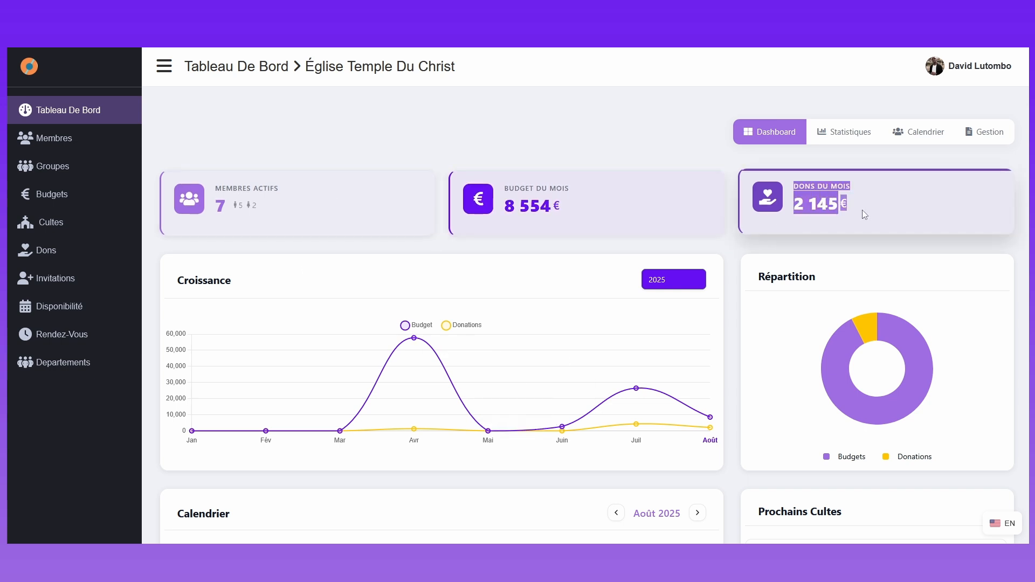
pyautogui.click(880, 214)
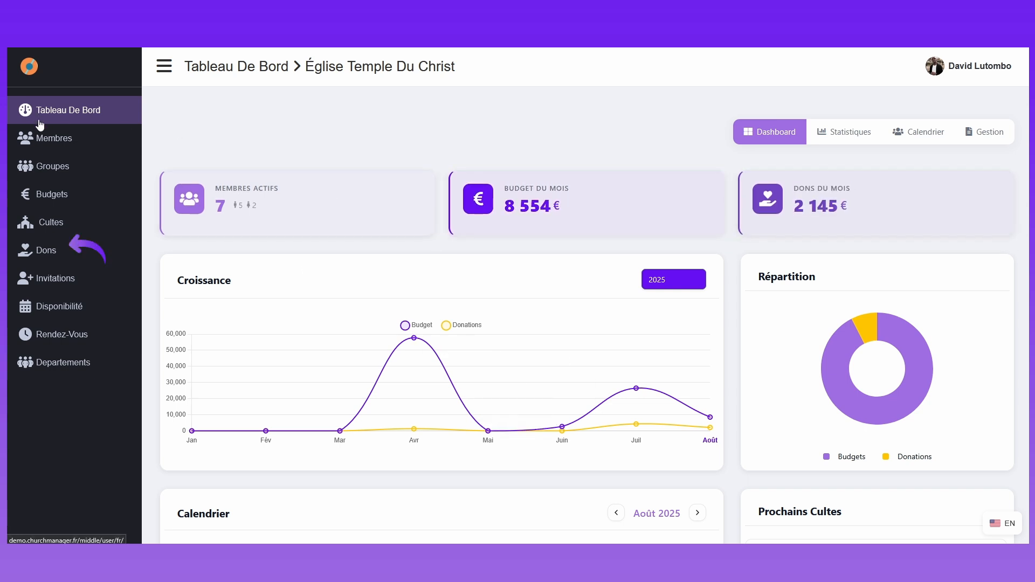
# Step: Open a blank new donation form from the donations list and look over its fields
pyautogui.click(48, 261)
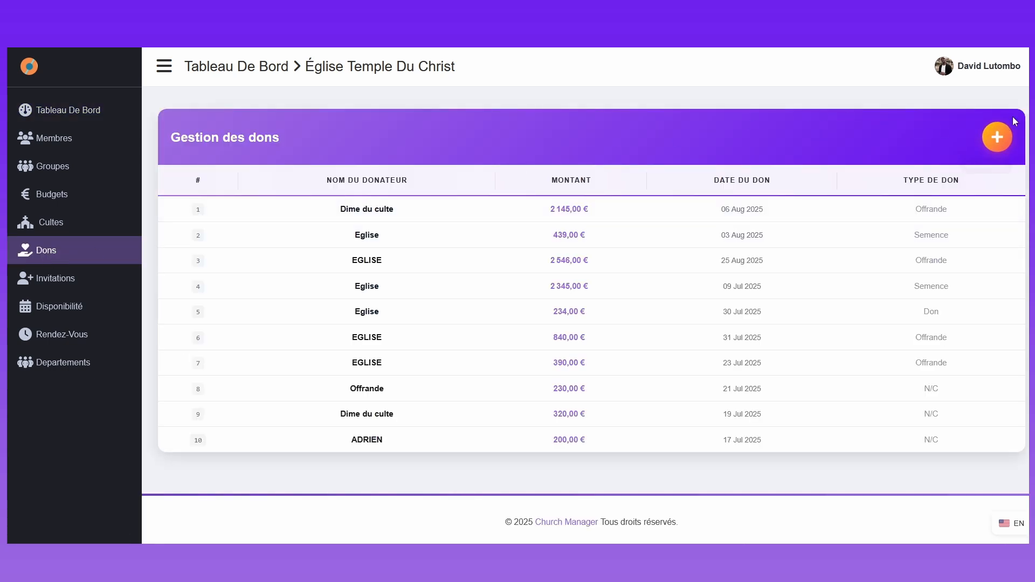
pyautogui.click(997, 137)
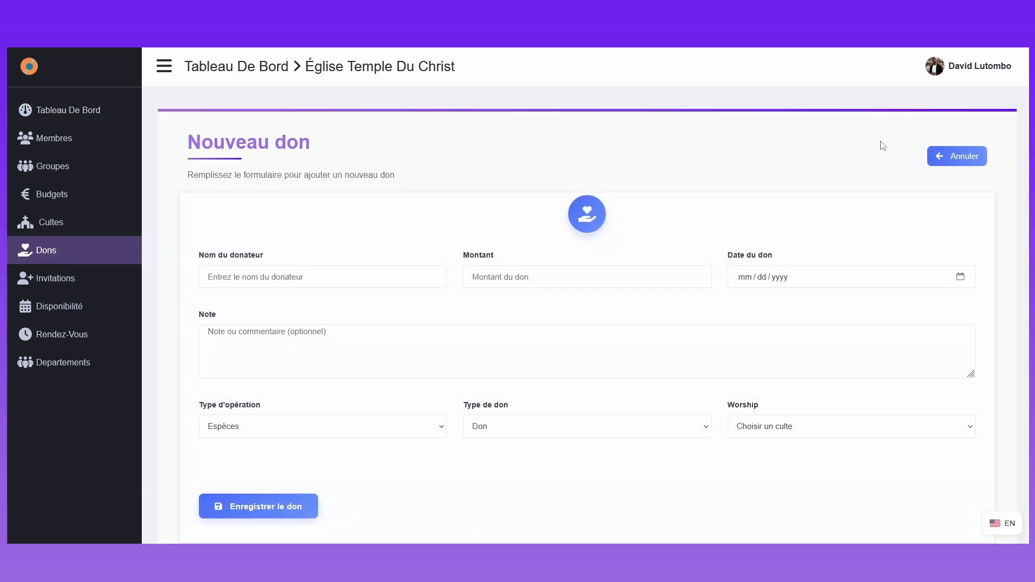
pyautogui.scroll(-1, 354, 269)
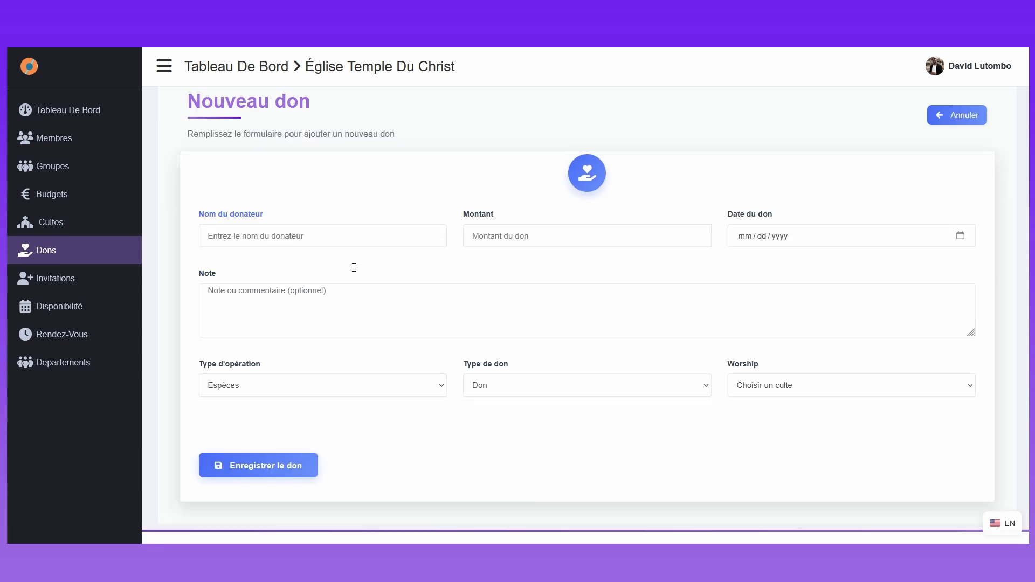
pyautogui.scroll(1, 354, 269)
# Step: Enter "Eglise" as the donor name and 560 as the donation amount
pyautogui.click(354, 270)
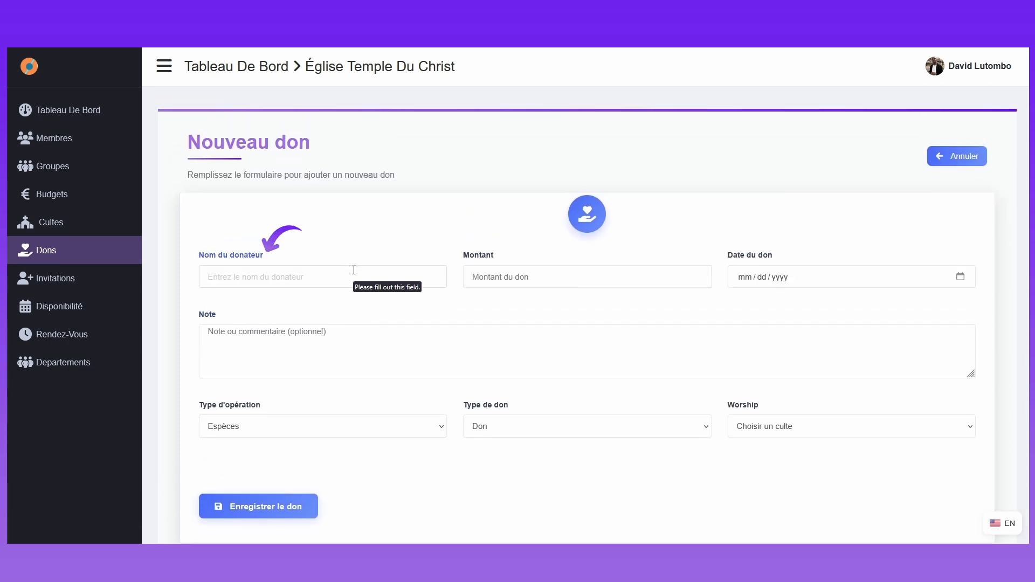
pyautogui.click(543, 285)
pyautogui.click(383, 283)
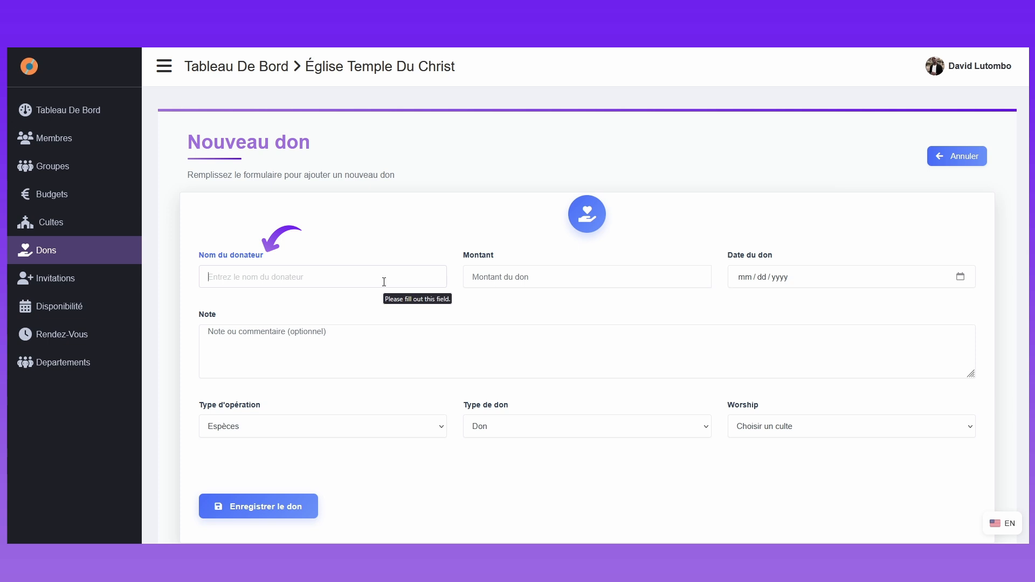
pyautogui.write('E')
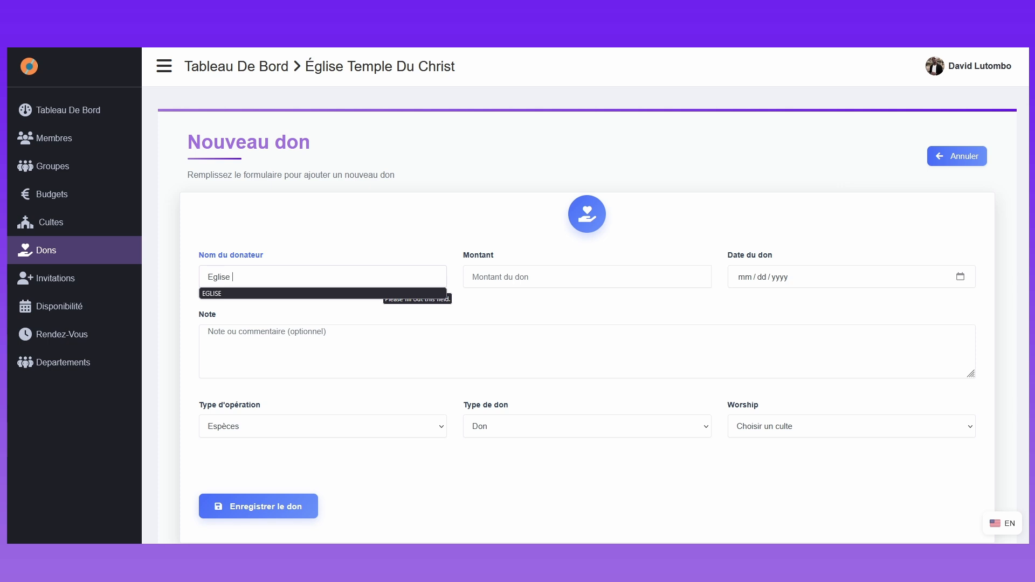
pyautogui.write('glise')
pyautogui.click(498, 275)
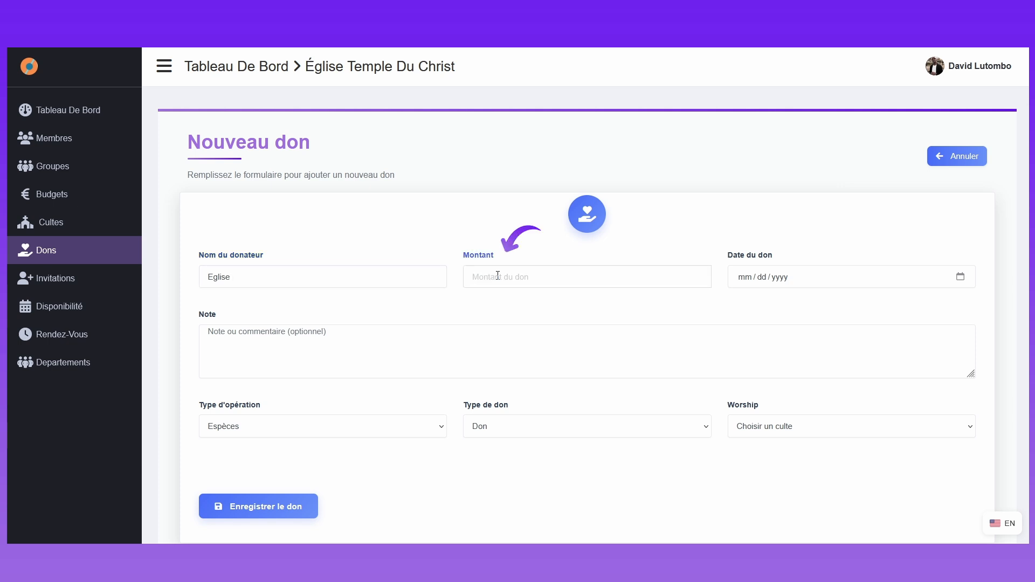
pyautogui.write('560')
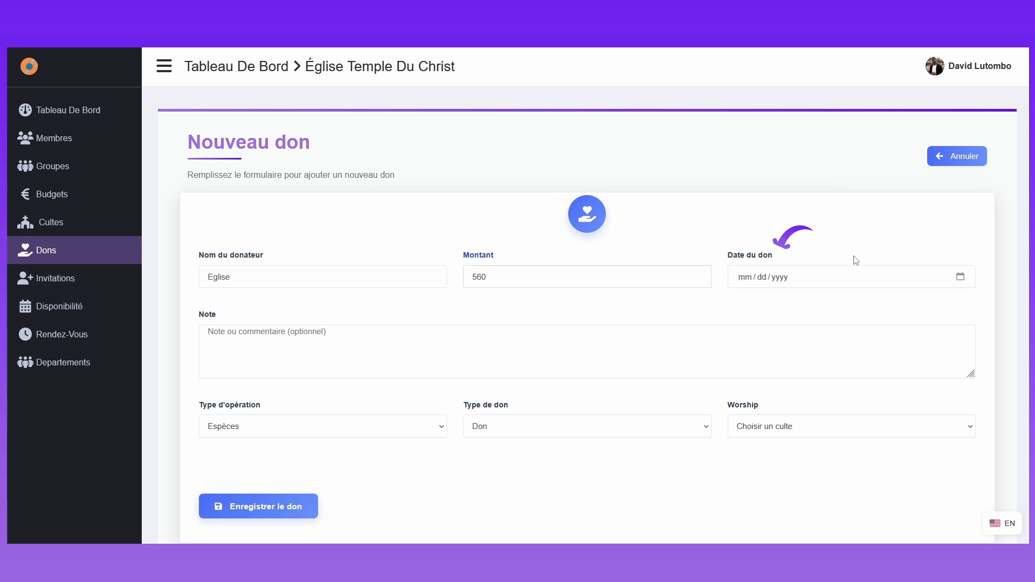
# Step: Set the donation date to 08/08/2025 and write the note "dons ou offrandes donné par l'église au culte du 08 Aout 2025"
pyautogui.click(961, 279)
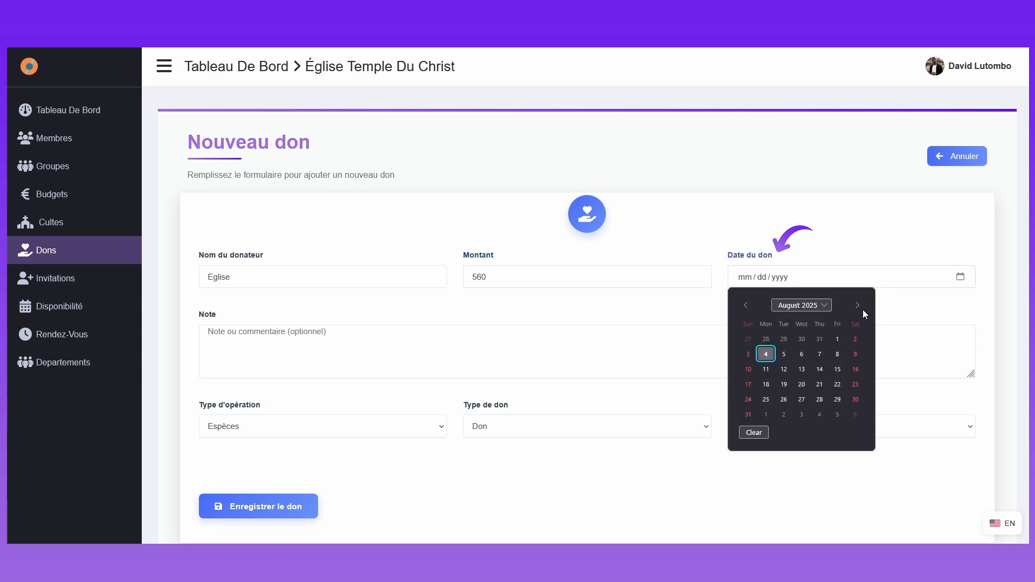
pyautogui.click(838, 356)
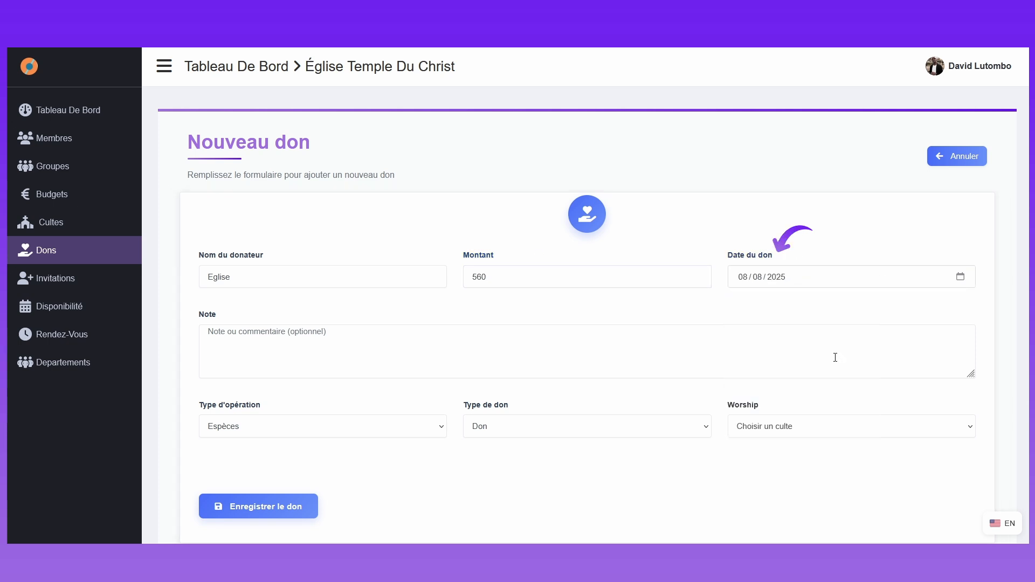
pyautogui.click(845, 354)
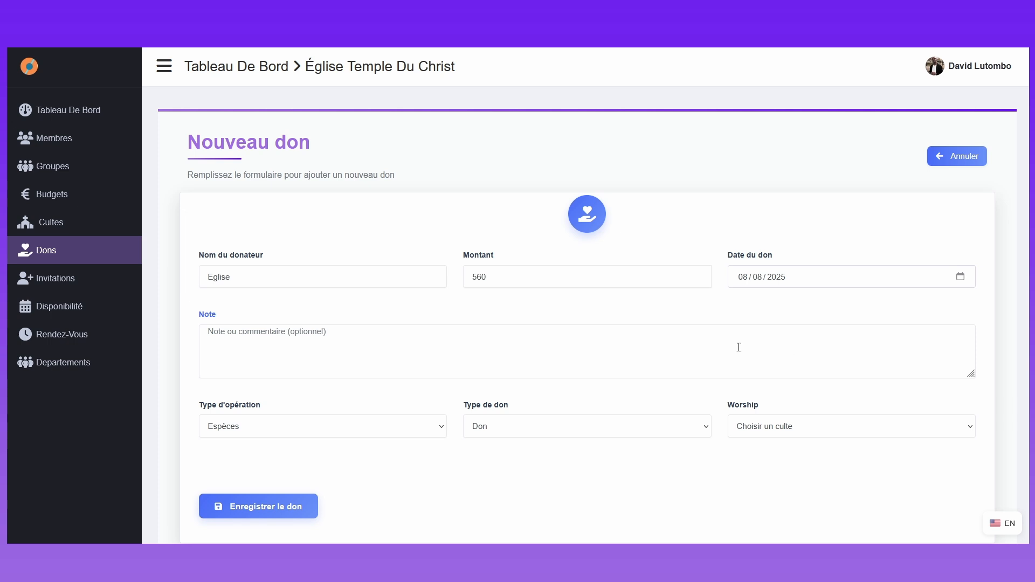
pyautogui.click(347, 354)
pyautogui.write('dons ou')
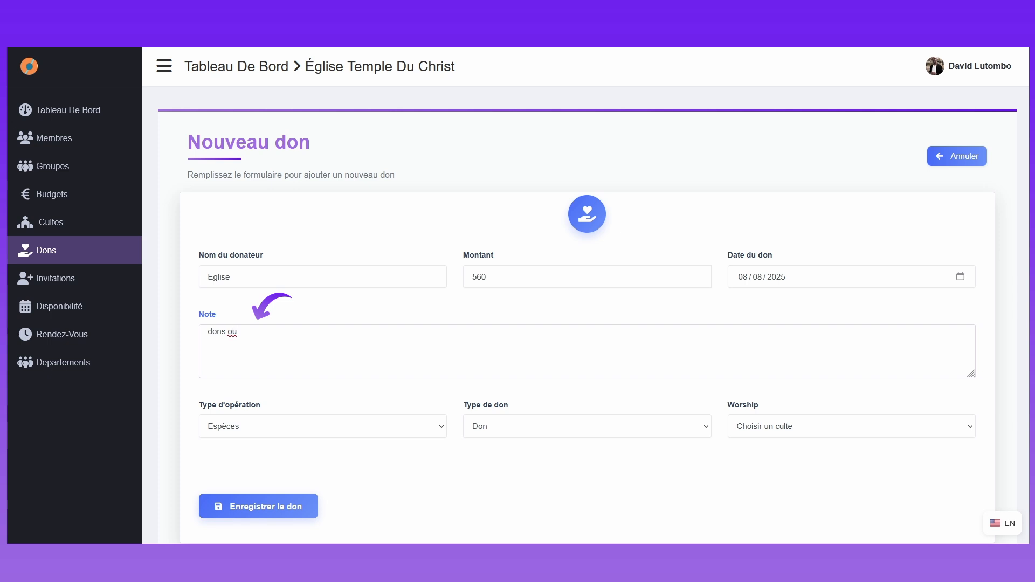
pyautogui.write(" offrandes donné par l'église au culte du 08 Aout 2025")
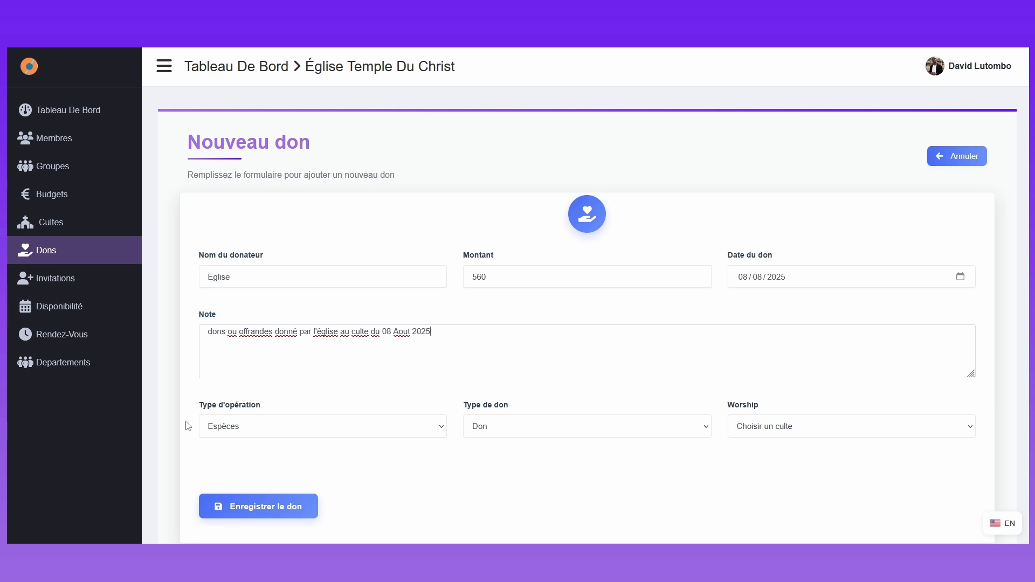
# Step: Choose Espèces as the operation type and Offrande as the donation type
pyautogui.click(331, 434)
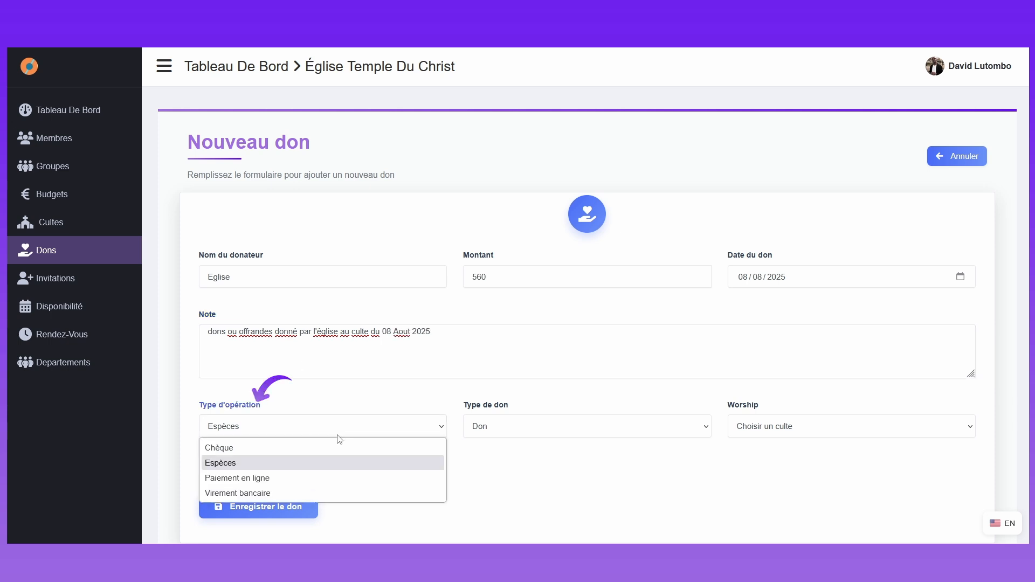
pyautogui.click(331, 465)
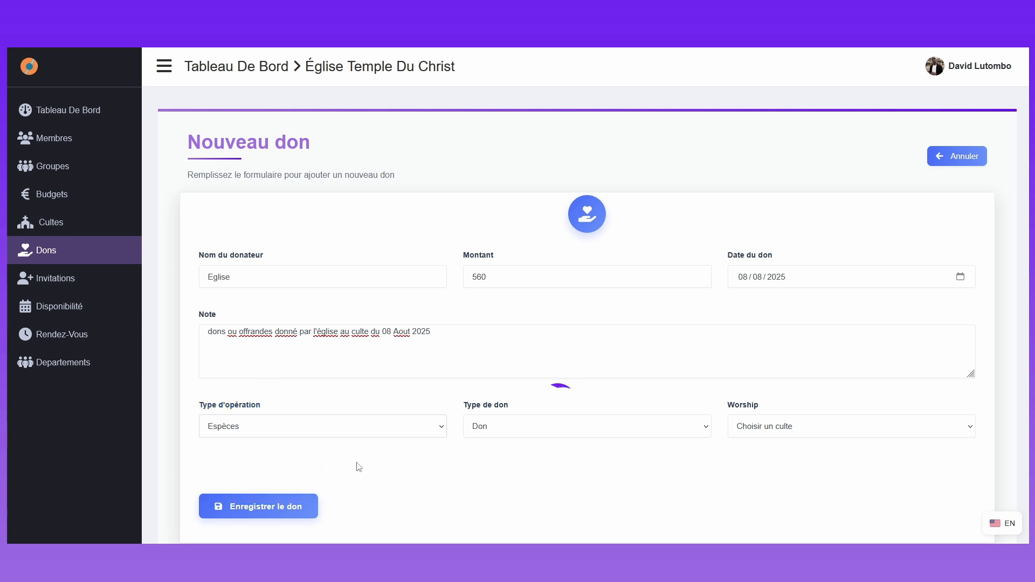
pyautogui.click(561, 426)
pyautogui.click(539, 464)
pyautogui.click(535, 434)
pyautogui.click(520, 477)
pyautogui.click(557, 431)
pyautogui.click(534, 493)
pyautogui.click(566, 430)
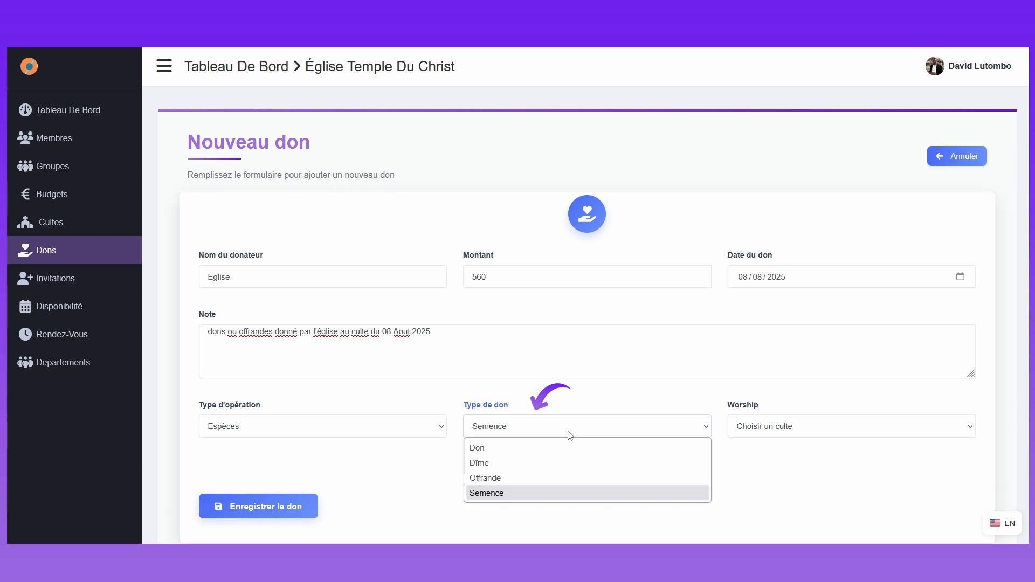
pyautogui.click(533, 474)
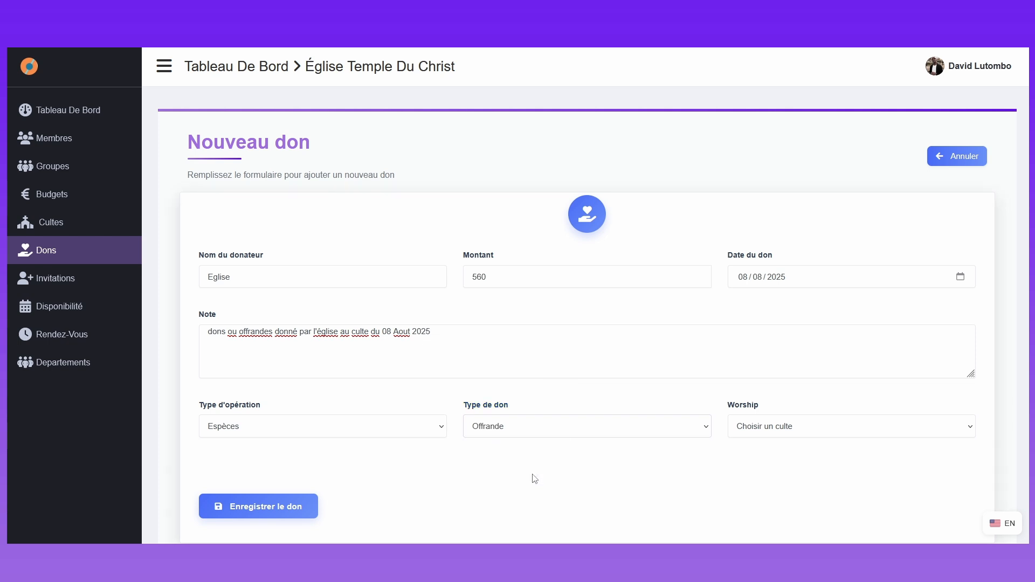
# Step: Link the donation to the Jeudi Etoko service and save it
pyautogui.click(768, 427)
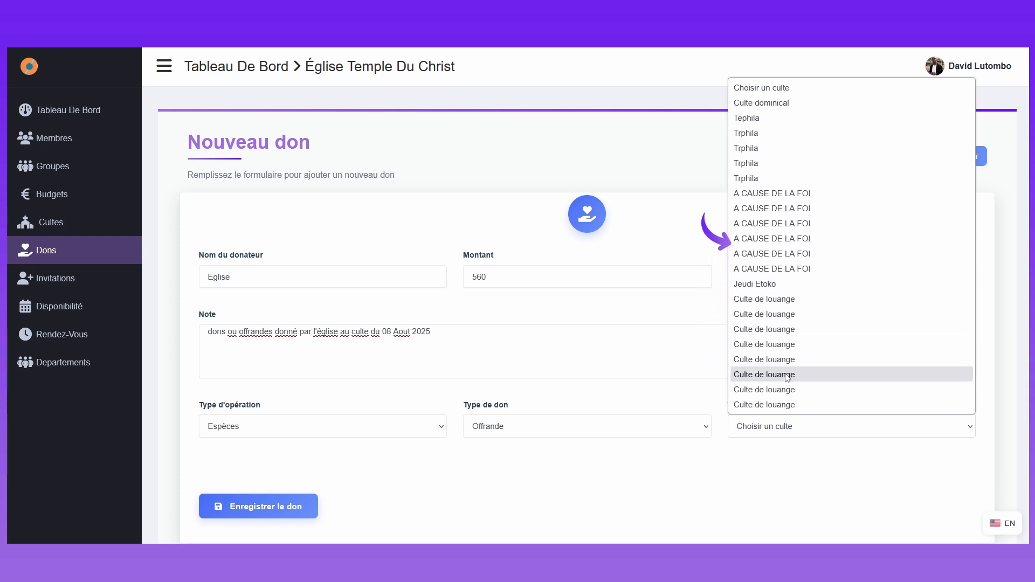
pyautogui.click(781, 290)
pyautogui.scroll(-1, 428, 462)
pyautogui.scroll(1, 430, 464)
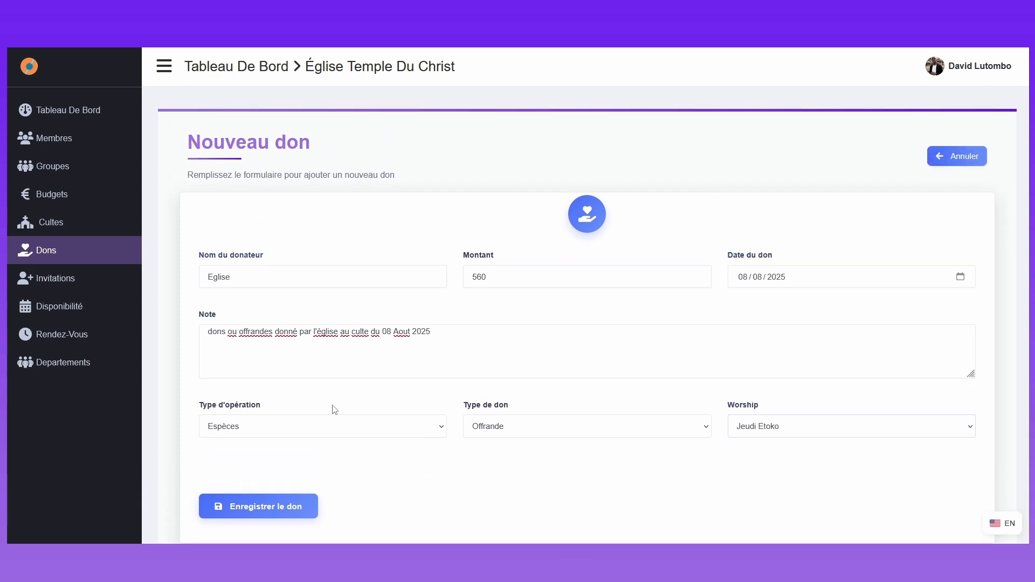
pyautogui.click(263, 514)
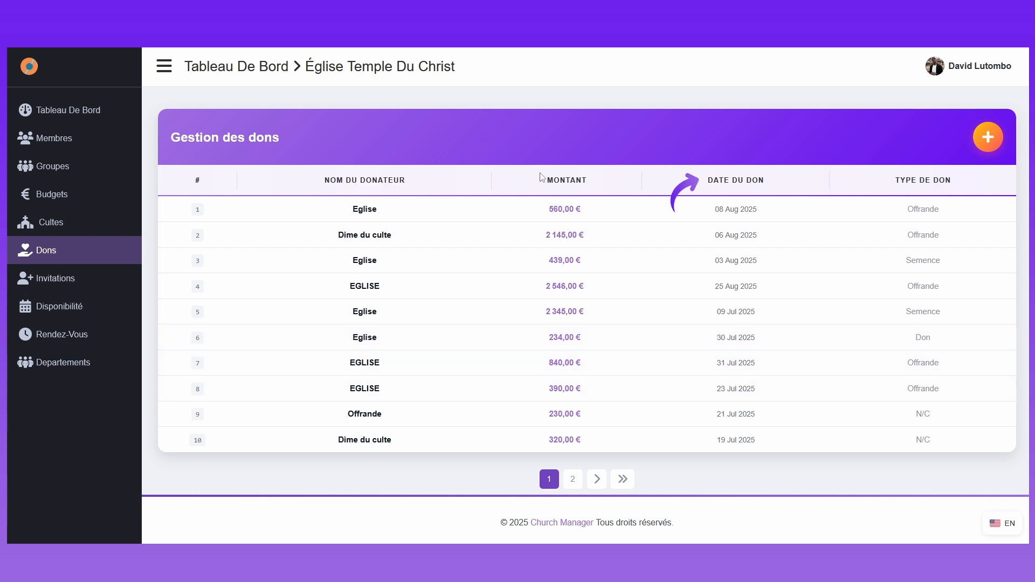
# Step: Review the details of the Eglise donation dated 08 Aug 2025, open its update form and cancel back to the donations list
pyautogui.moveTo(729, 182); pyautogui.dragTo(790, 178)
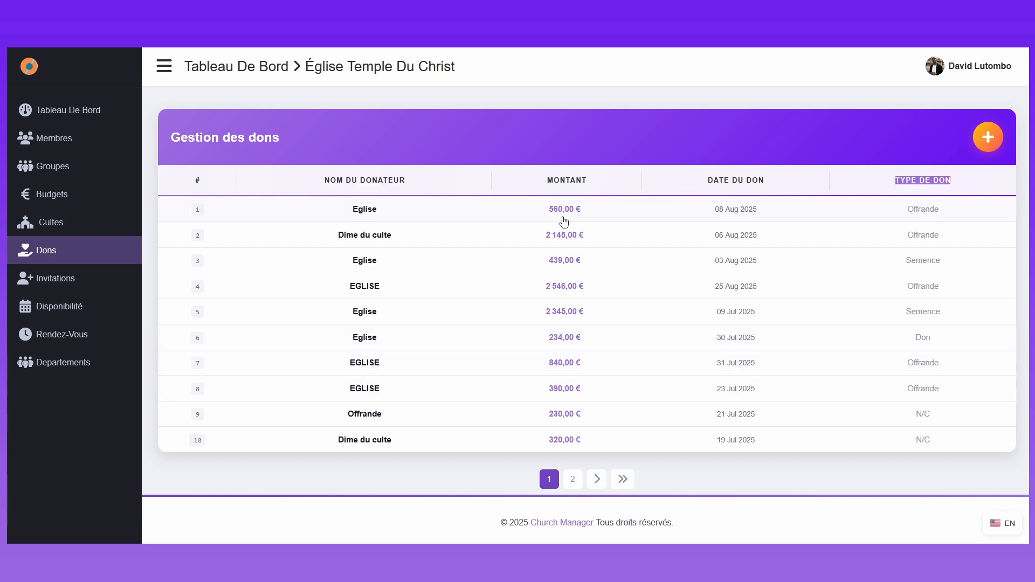
pyautogui.click(564, 221)
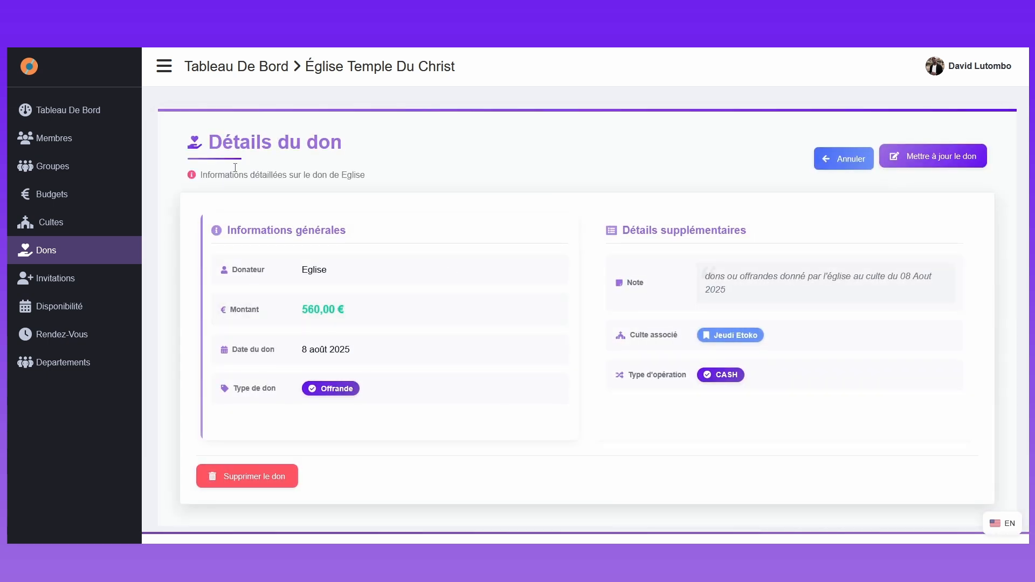
pyautogui.scroll(-1, 220, 153)
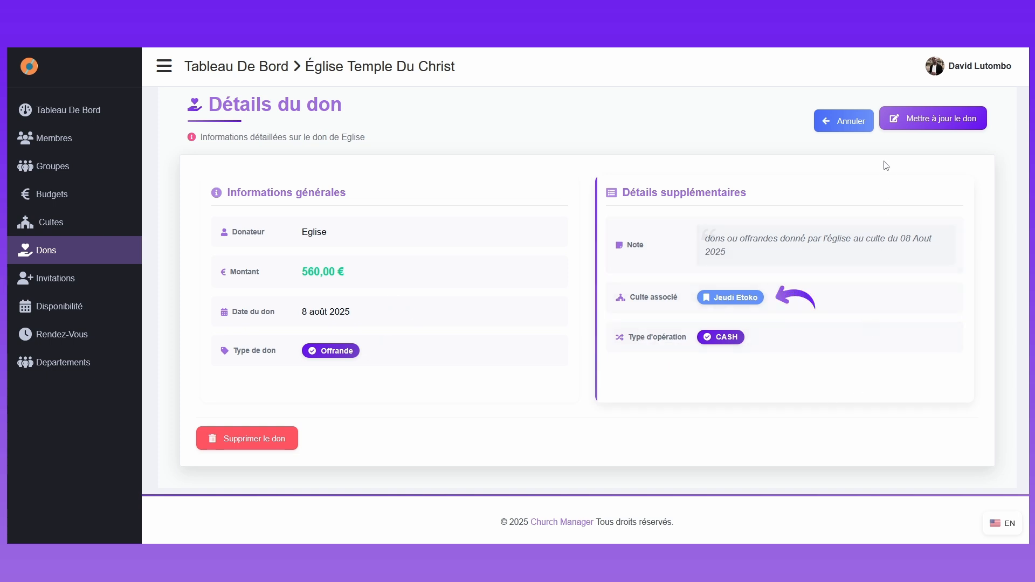
pyautogui.click(923, 121)
pyautogui.click(957, 159)
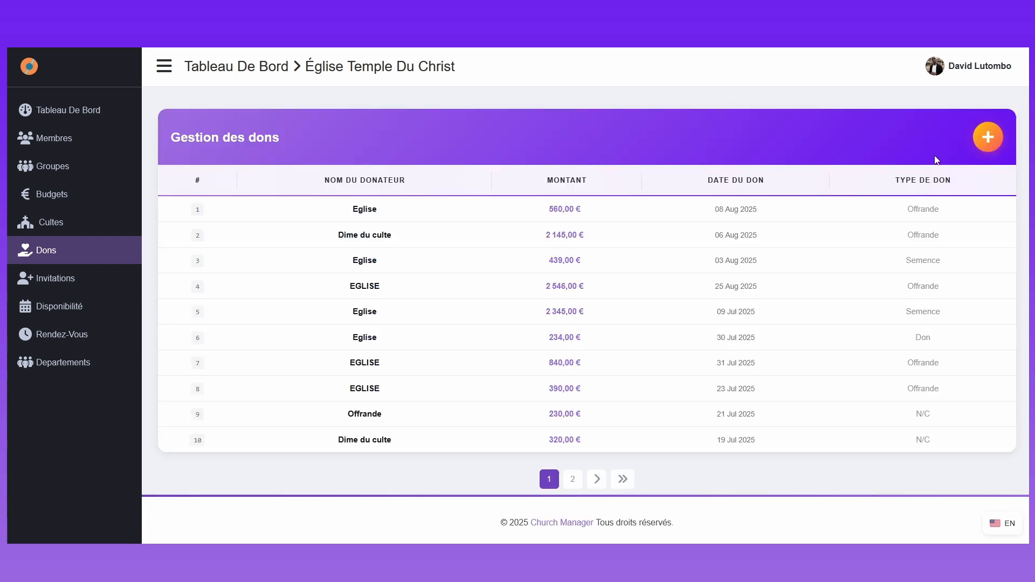
# Step: View the details of the Eglise donation dated 09 Jul 2025 and go to the services list
pyautogui.click(386, 306)
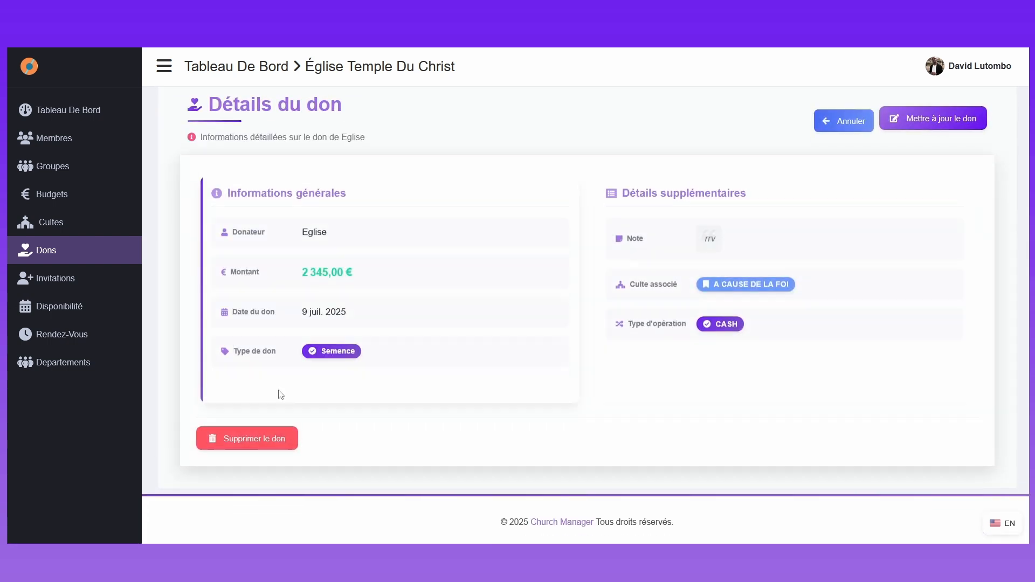
pyautogui.scroll(1, 911, 151)
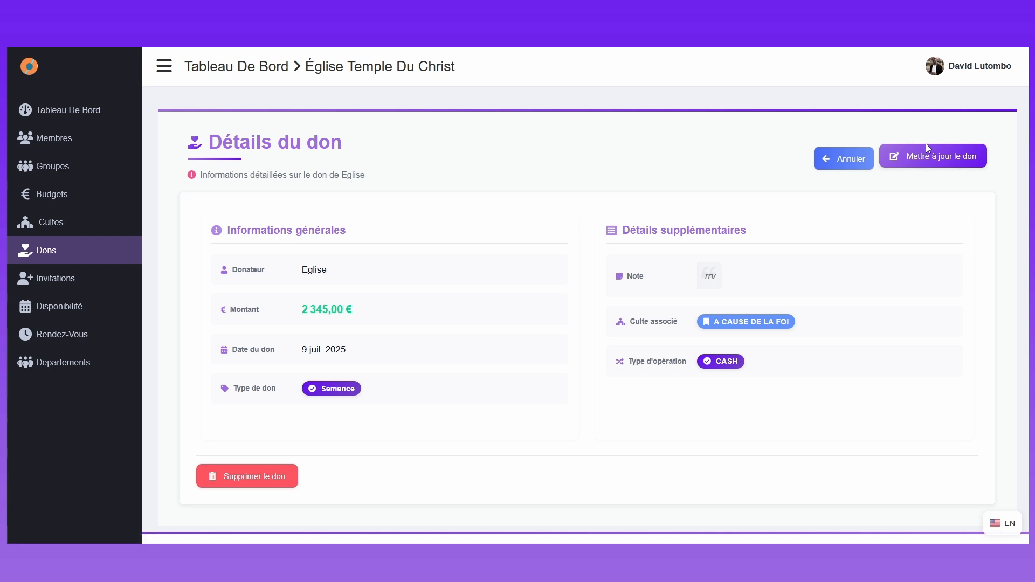
pyautogui.click(51, 222)
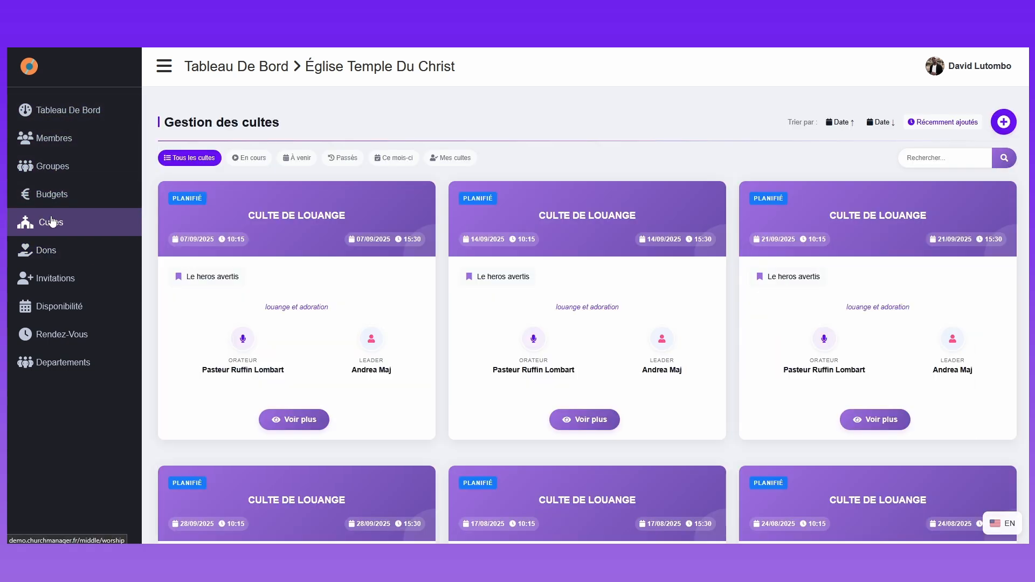
# Step: Open the offering page of the Culte de louange service dated 07/09/2025 and expand its new donation form
pyautogui.click(301, 419)
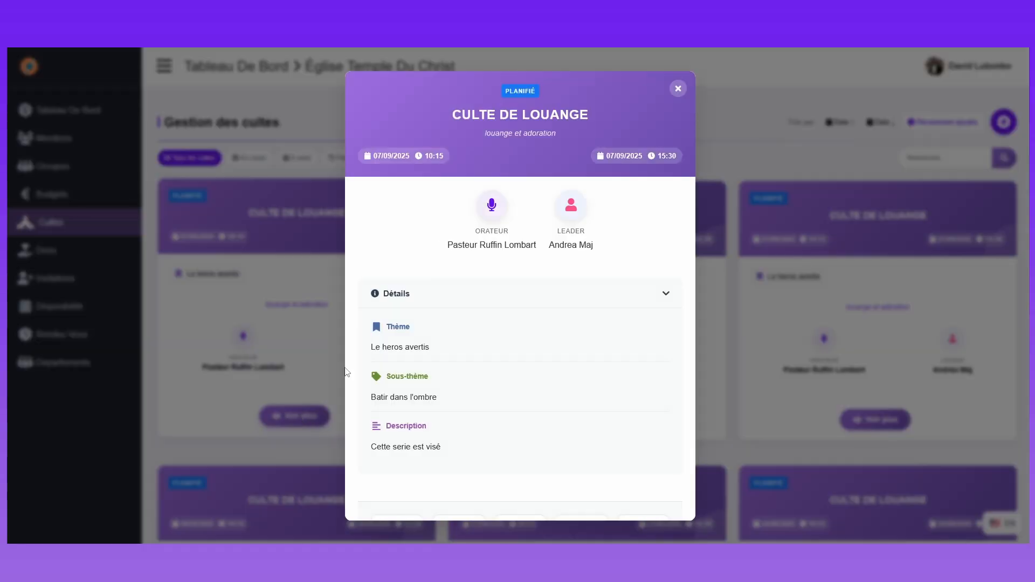
pyautogui.click(411, 298)
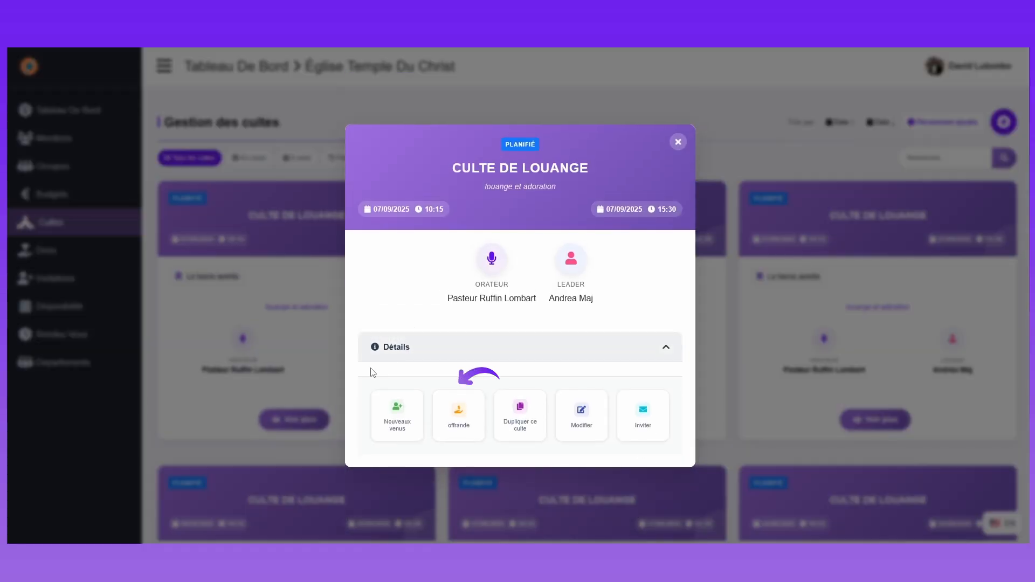
pyautogui.click(458, 419)
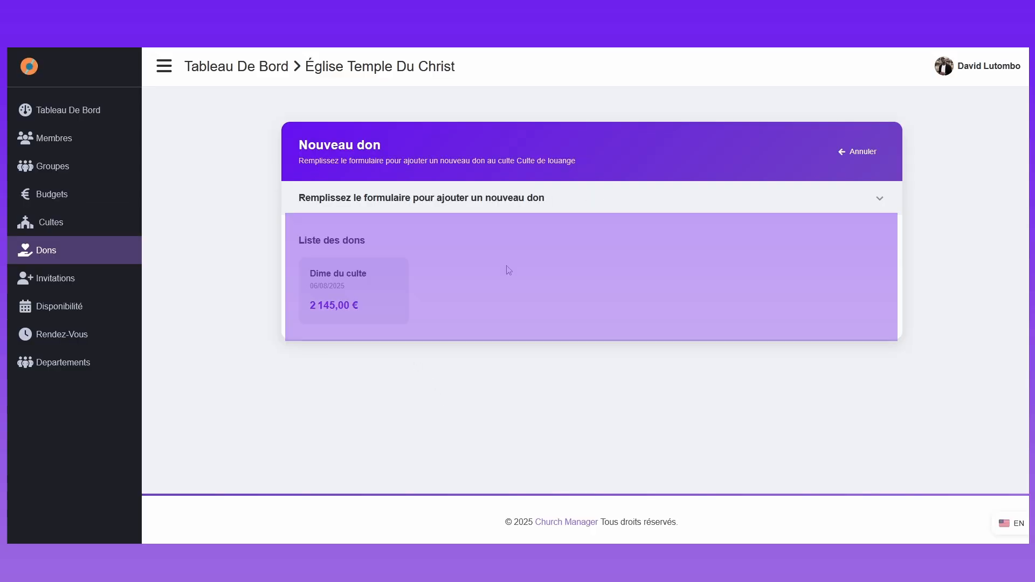
pyautogui.moveTo(300, 241); pyautogui.dragTo(389, 247)
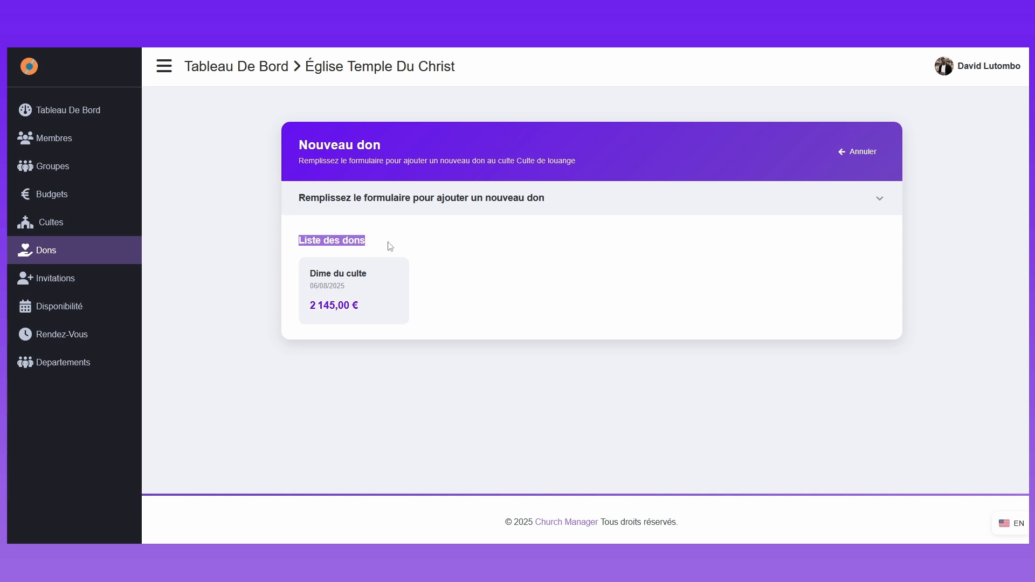
pyautogui.click(408, 258)
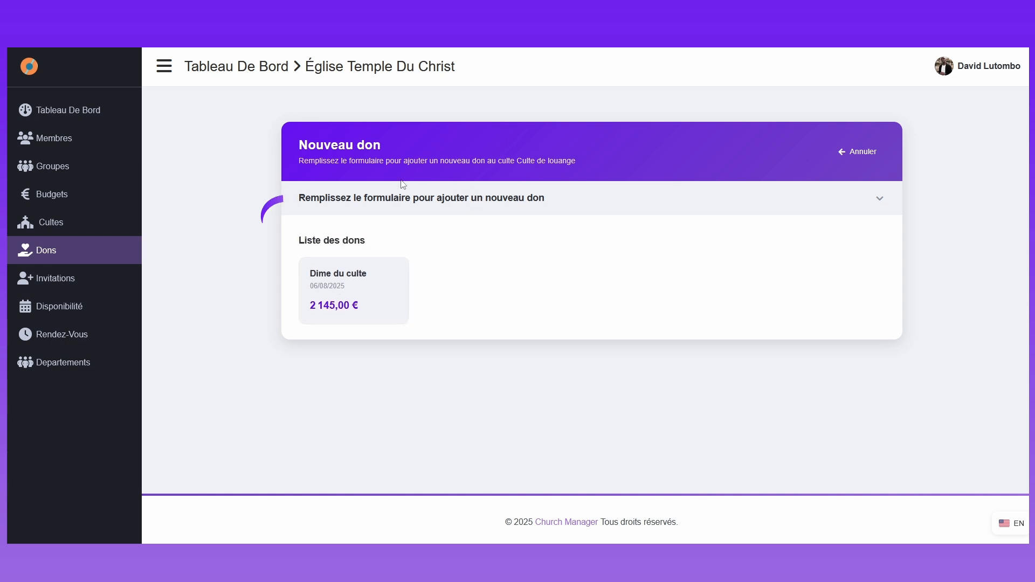
pyautogui.moveTo(301, 197); pyautogui.dragTo(548, 210)
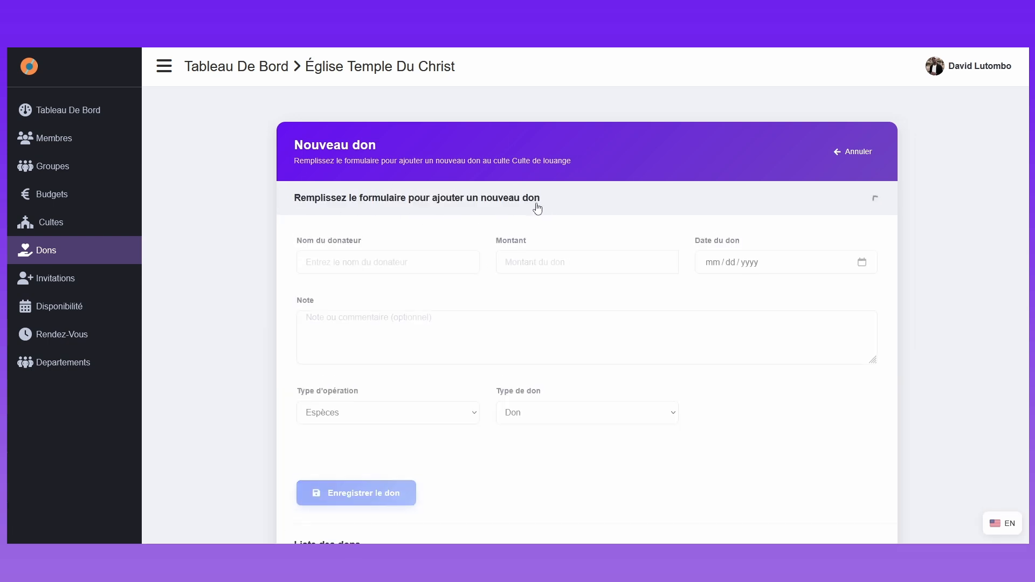
# Step: Enter EGLISE as the donor, 2013 as the amount and 08/06/2025 (mm/dd/yyyy) as the donation date
pyautogui.click(351, 272)
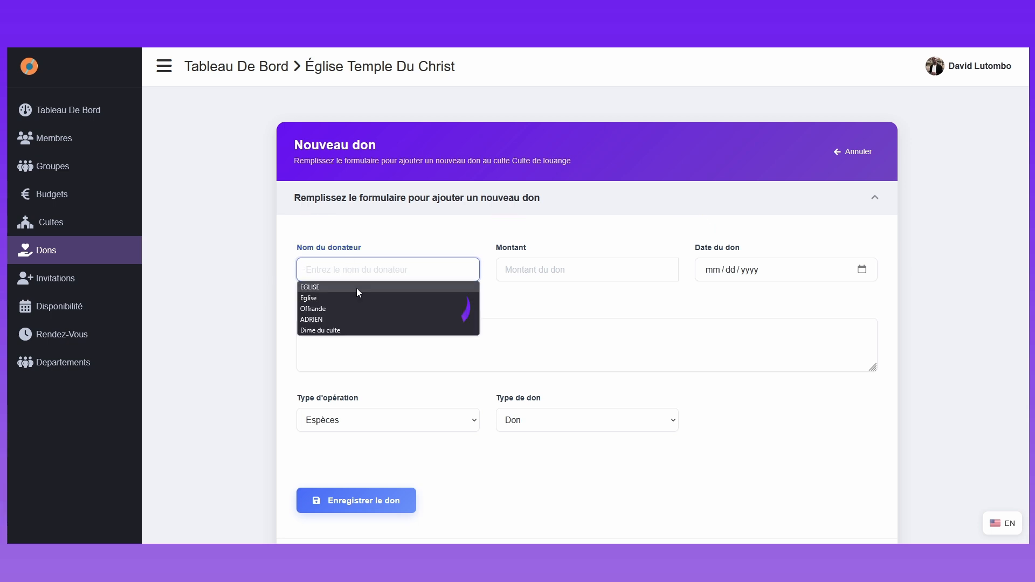
pyautogui.click(357, 287)
pyautogui.click(539, 270)
pyautogui.write('2013')
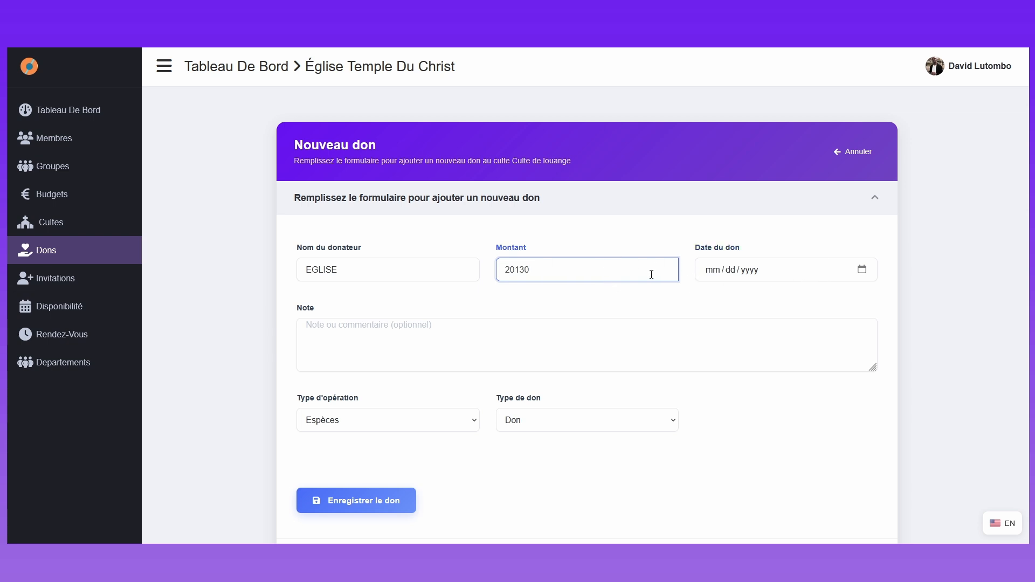
pyautogui.click(863, 270)
pyautogui.click(773, 351)
pyautogui.click(461, 351)
# Step: Check which service the donation form is for, then save the donation with Espèces and Don kept as its types
pyautogui.scroll(-4, 439, 377)
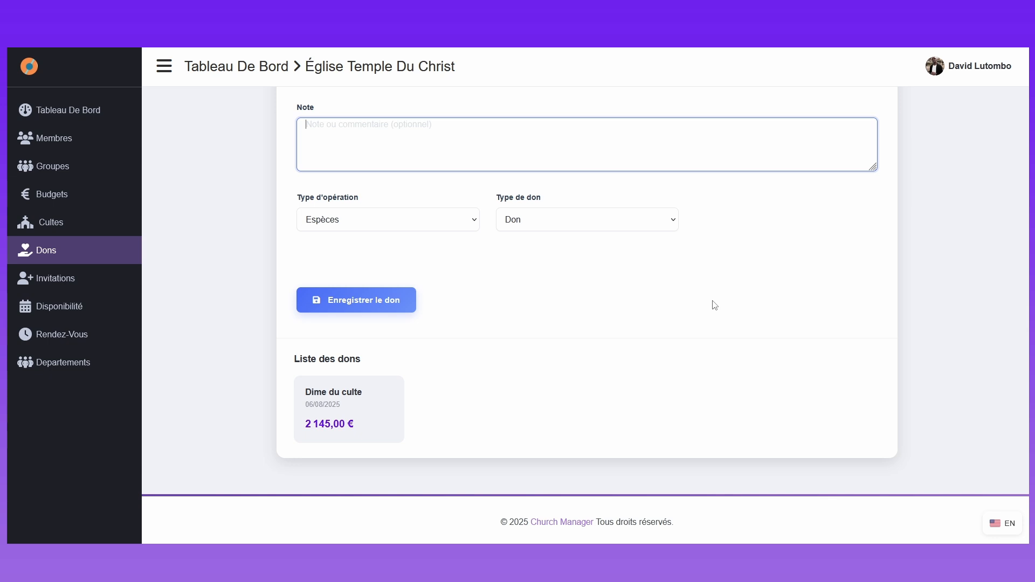
pyautogui.scroll(3, 706, 297)
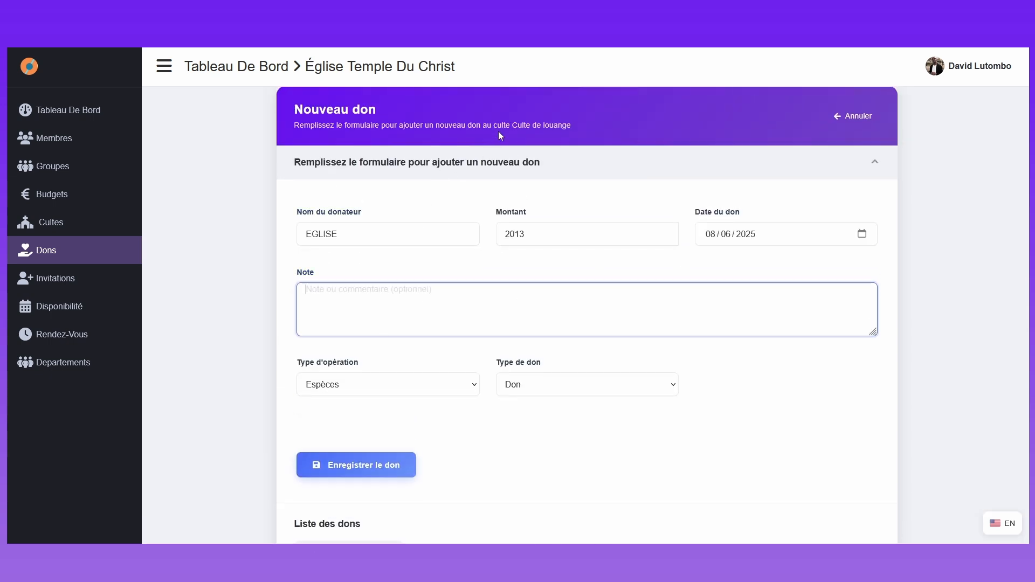
pyautogui.moveTo(292, 126); pyautogui.dragTo(597, 131)
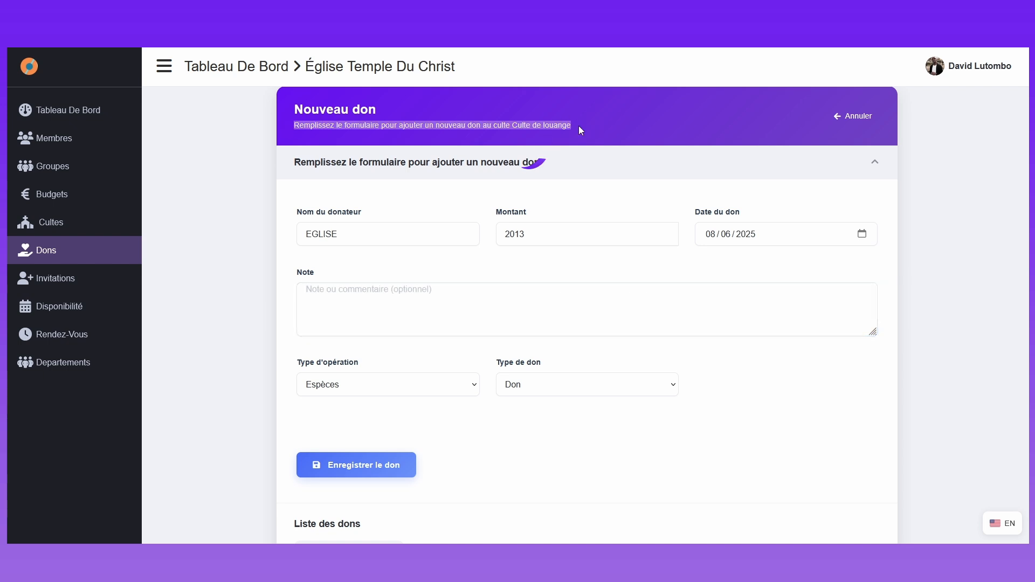
pyautogui.click(517, 126)
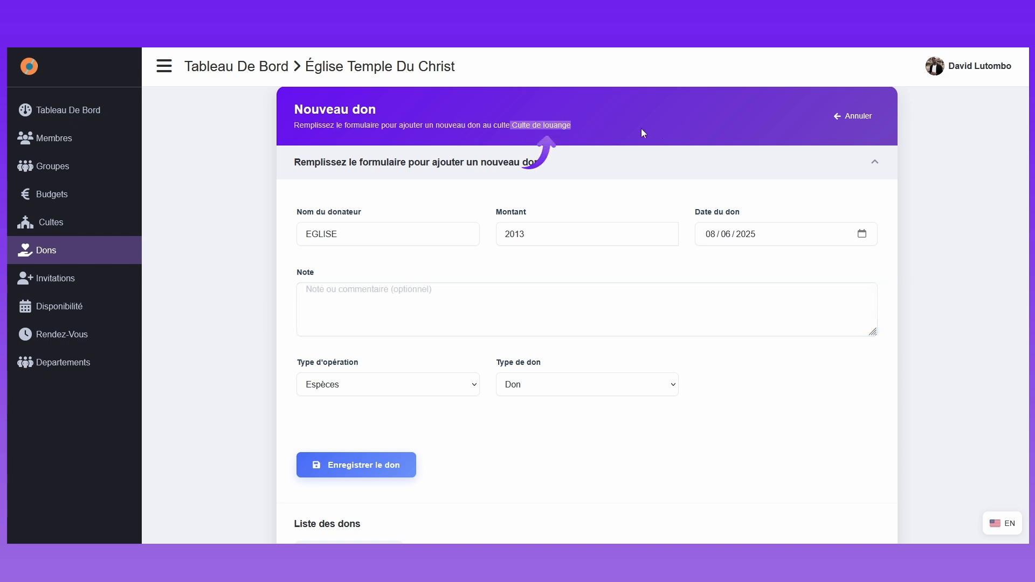
pyautogui.scroll(1, 446, 293)
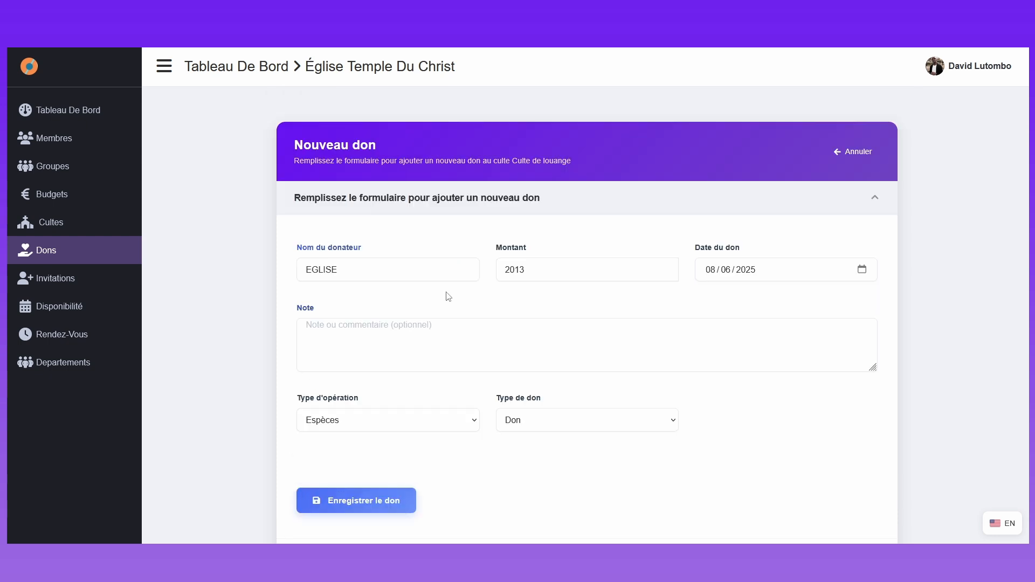
pyautogui.scroll(-4, 446, 296)
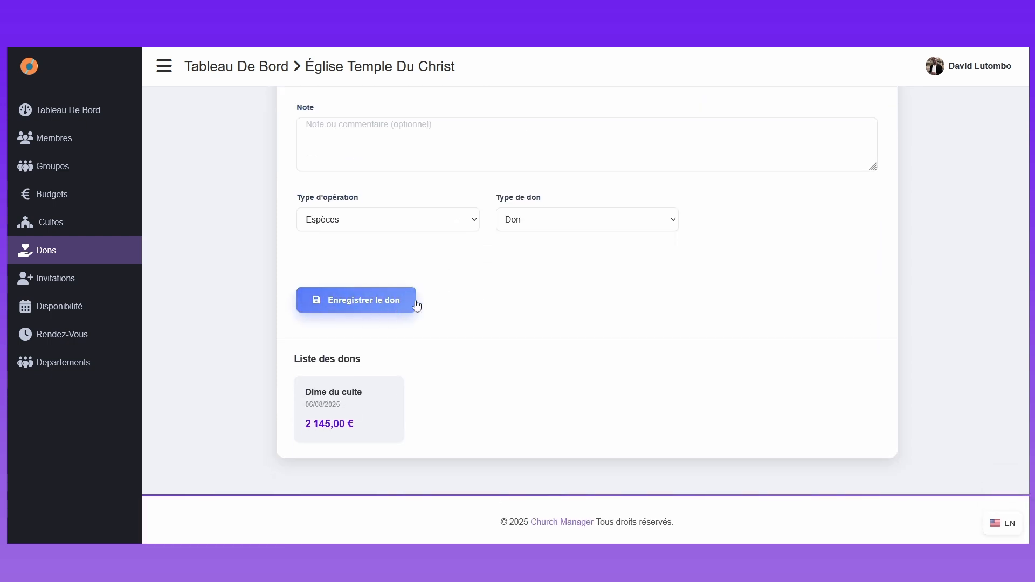
pyautogui.click(388, 303)
# Step: Reopen the 07/09/2025 Culte de louange service's offering page to review its donations, then go to the general donations list
pyautogui.click(292, 419)
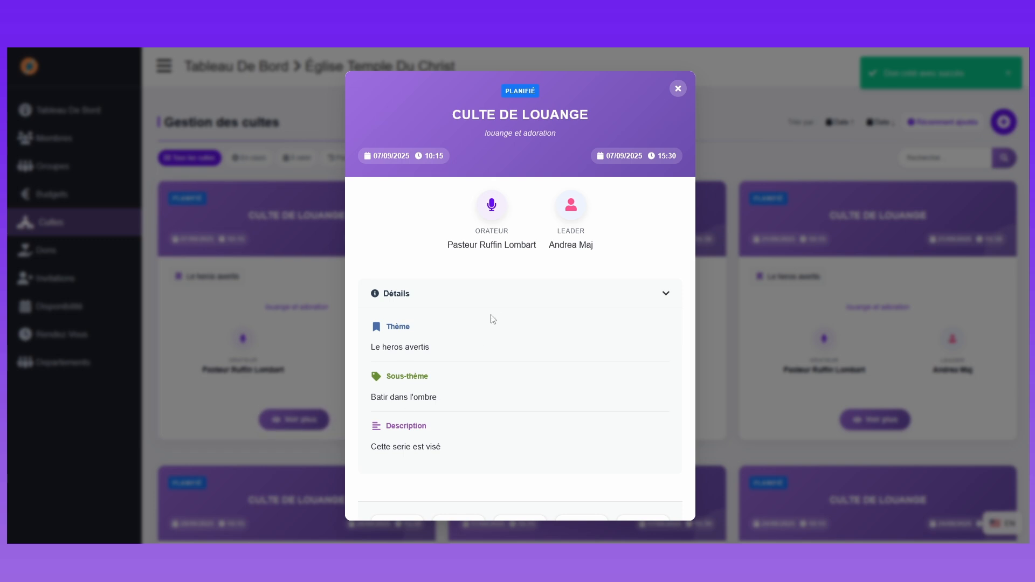
pyautogui.click(496, 304)
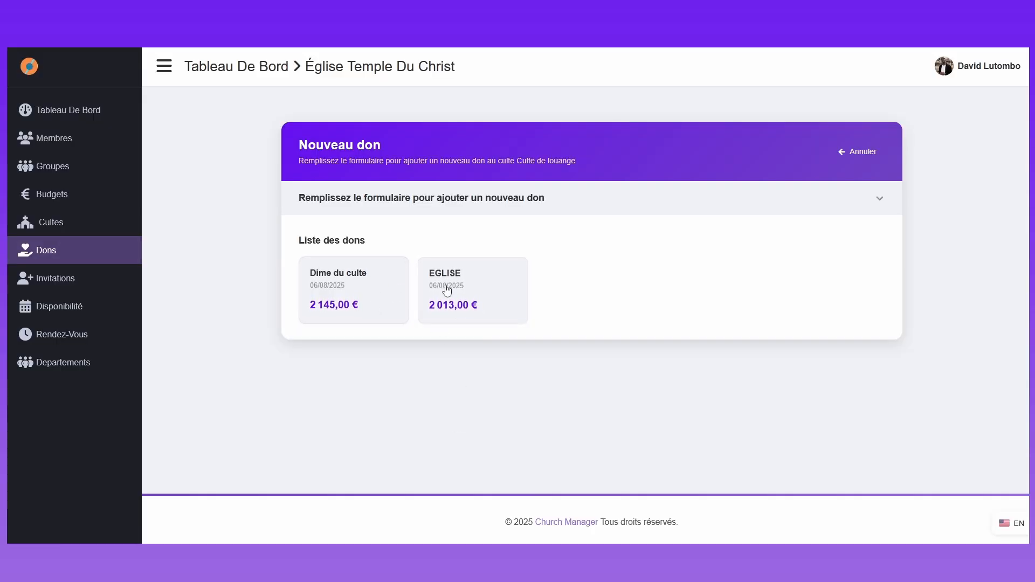
pyautogui.click(67, 259)
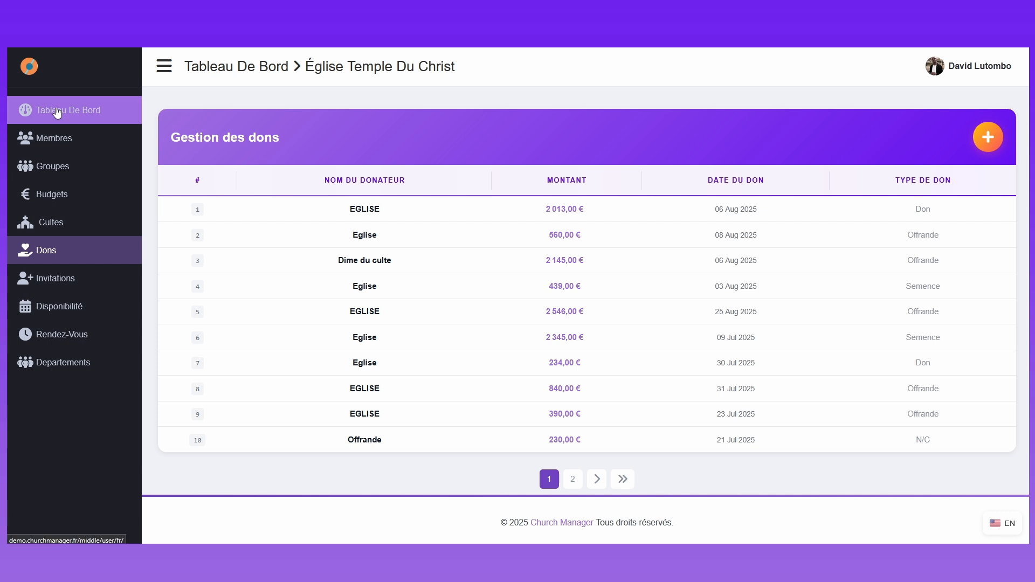
# Step: Examine the dashboard's monthly donations total, growth chart and budget-donation distribution
pyautogui.click(82, 111)
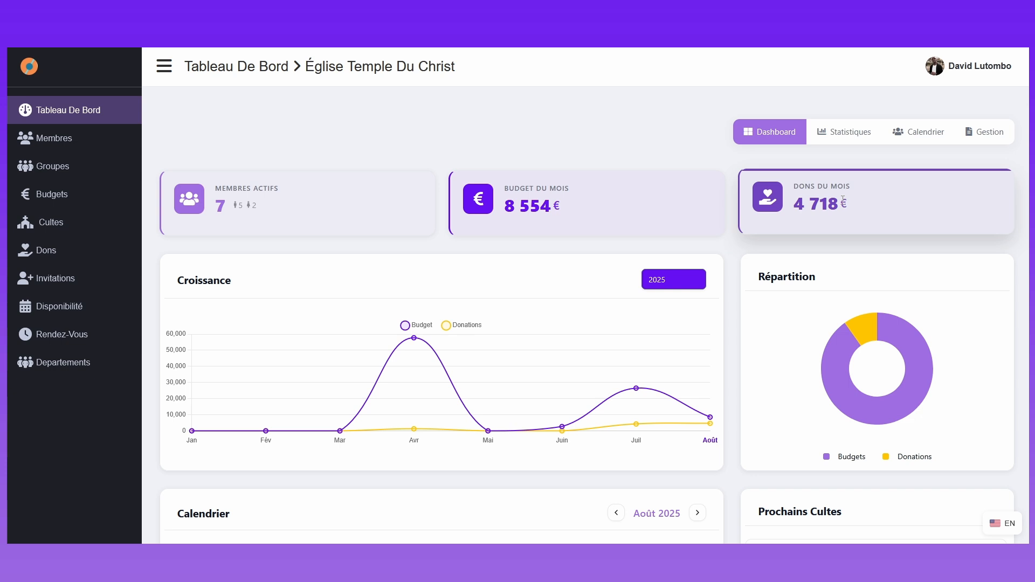
pyautogui.scroll(-1, 830, 211)
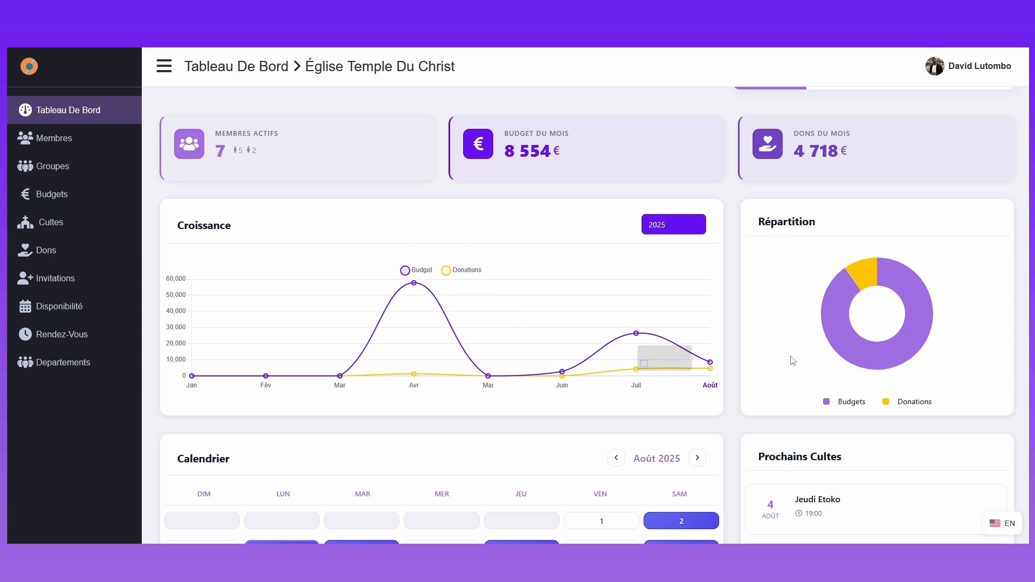
pyautogui.scroll(1, 792, 361)
pyautogui.scroll(-2, 884, 323)
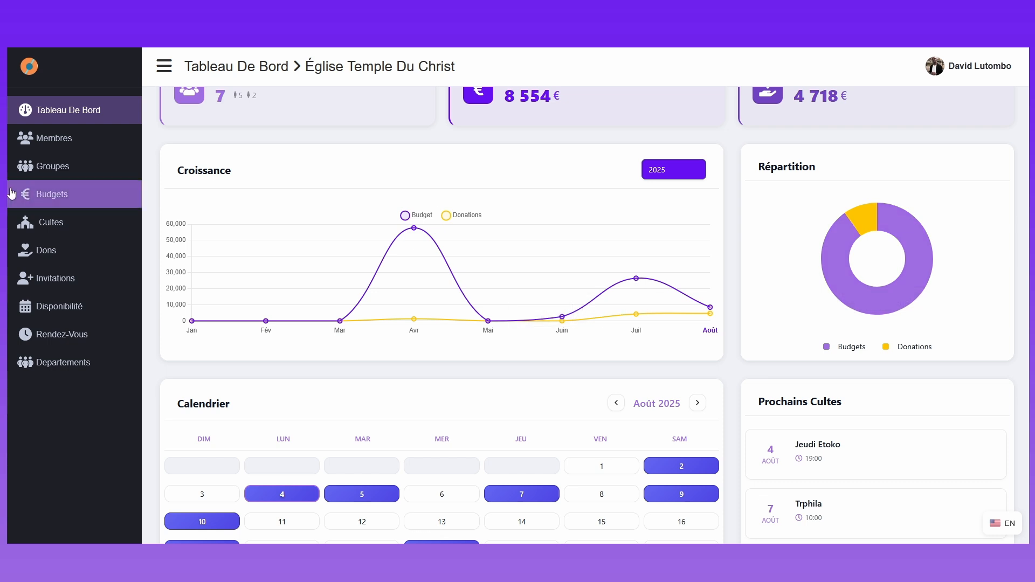
# Step: View the details of the Offrande donation dated 21 Jul 2025 and return to the donations list
pyautogui.click(67, 254)
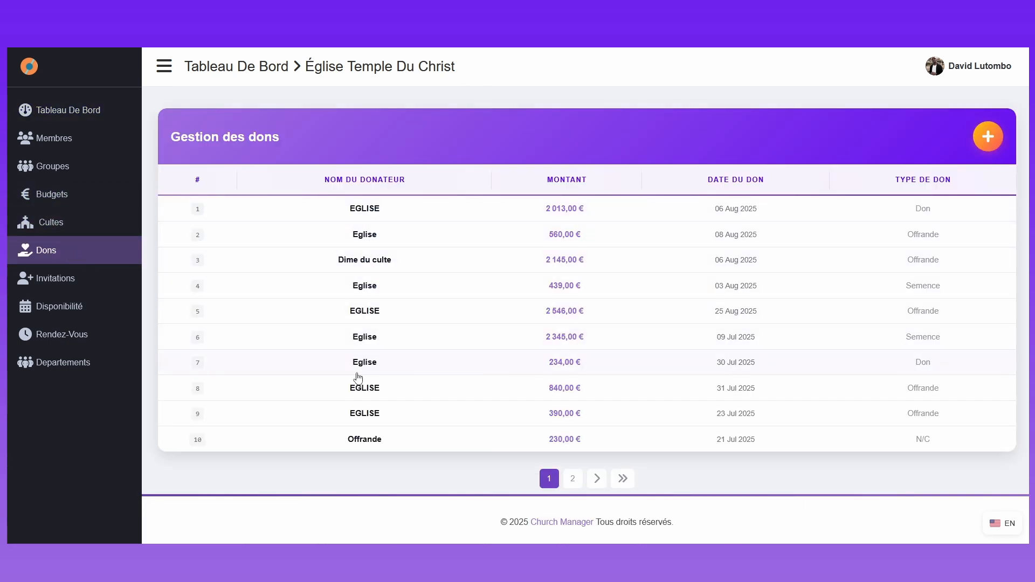
pyautogui.click(359, 438)
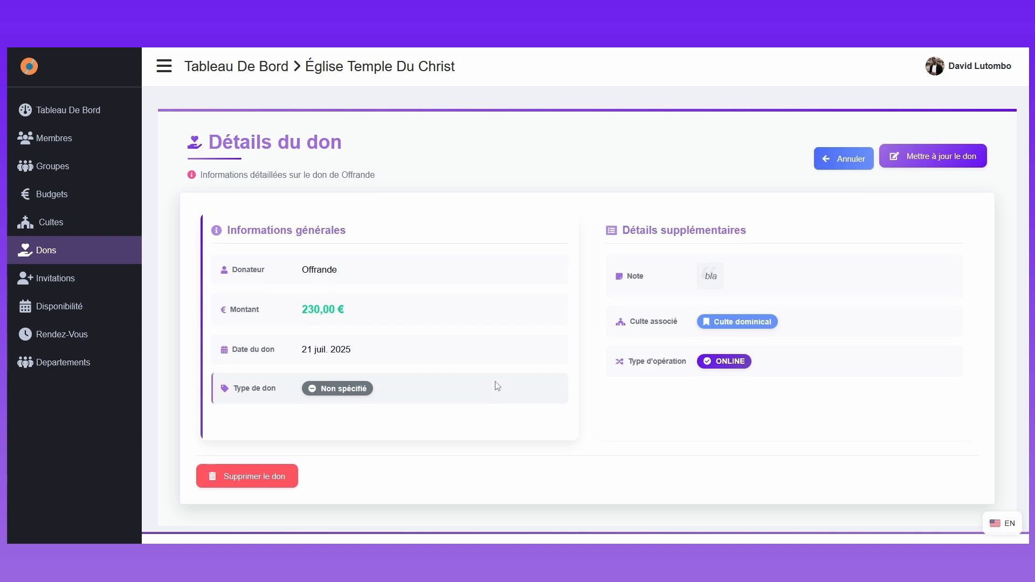
pyautogui.scroll(-1, 446, 353)
pyautogui.click(97, 254)
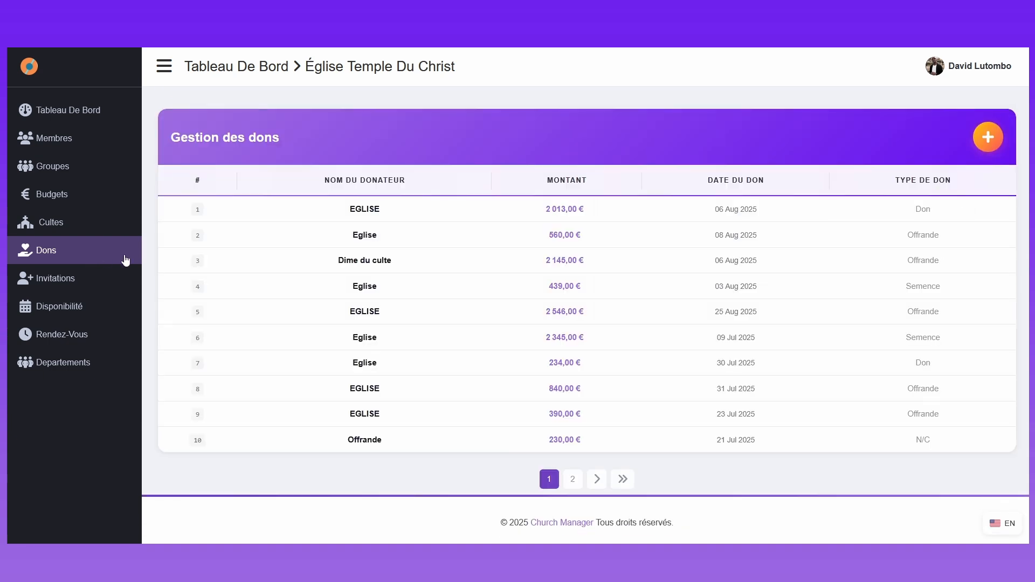
# Step: Review in turn the details of the 560 € Eglise, 2013 € EGLISE and 2145 € Dime du culte donations, returning to the list
pyautogui.click(364, 237)
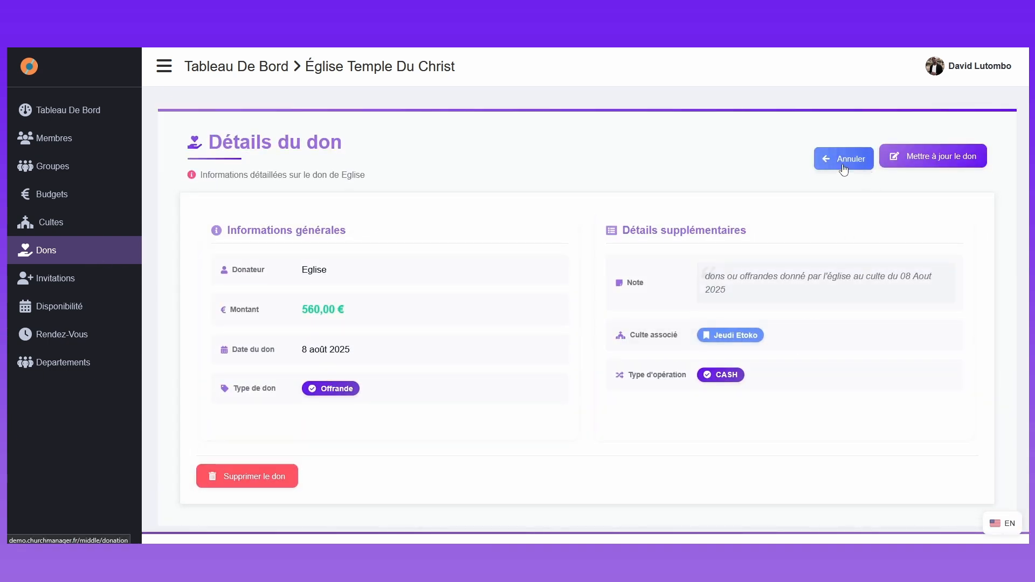
pyautogui.click(844, 163)
pyautogui.click(306, 216)
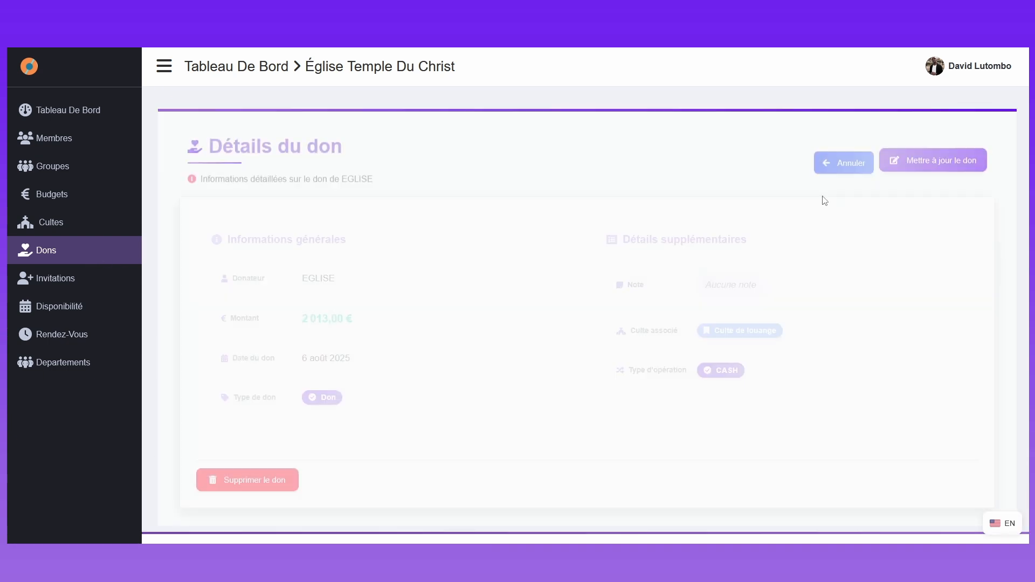
pyautogui.click(844, 161)
pyautogui.click(408, 271)
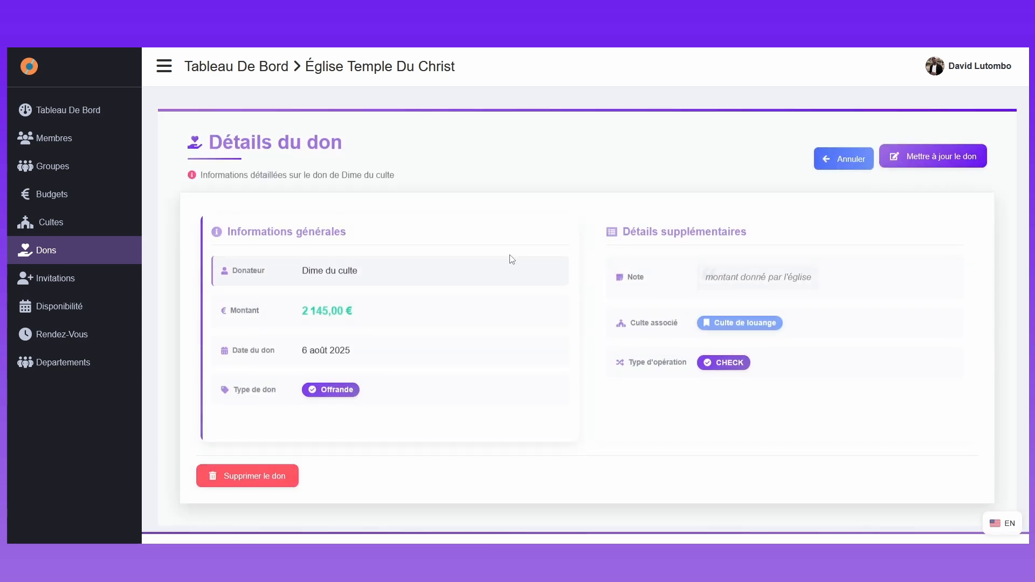
pyautogui.click(845, 162)
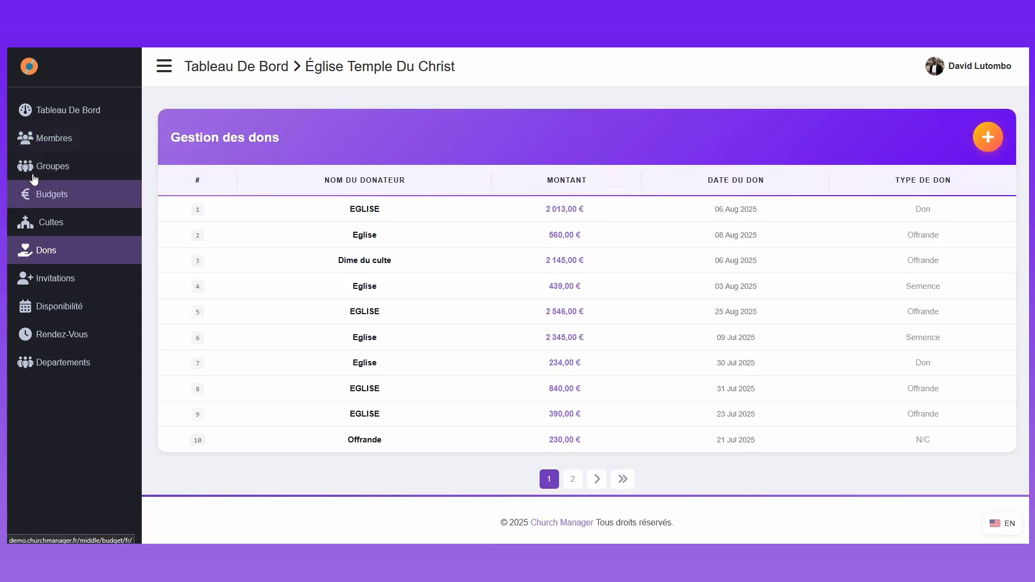
# Step: Open the offering page of the Culte de louange service dated 10/08/2025 from the services list
pyautogui.click(48, 222)
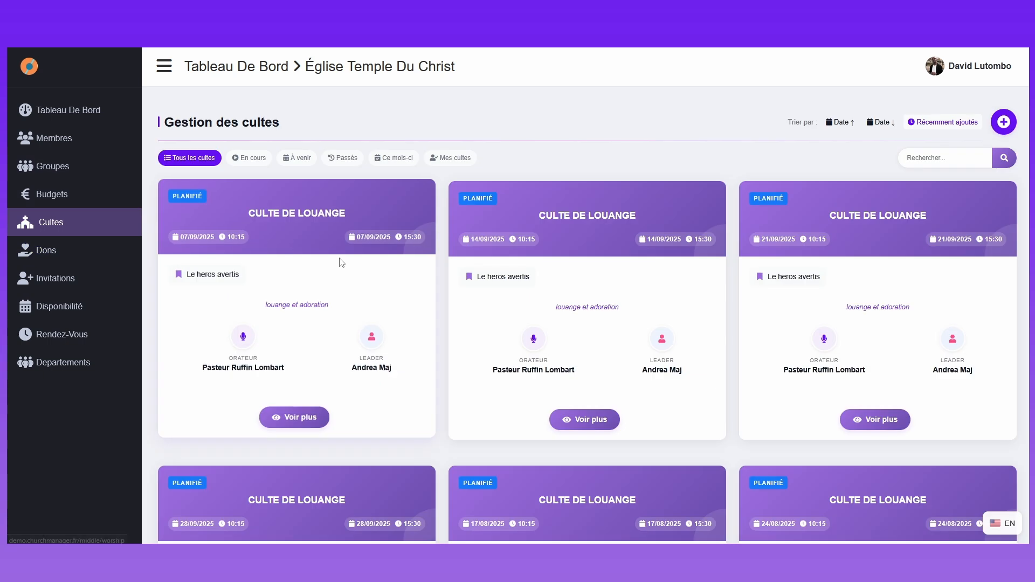
pyautogui.scroll(-5, 611, 360)
pyautogui.scroll(-5, 594, 378)
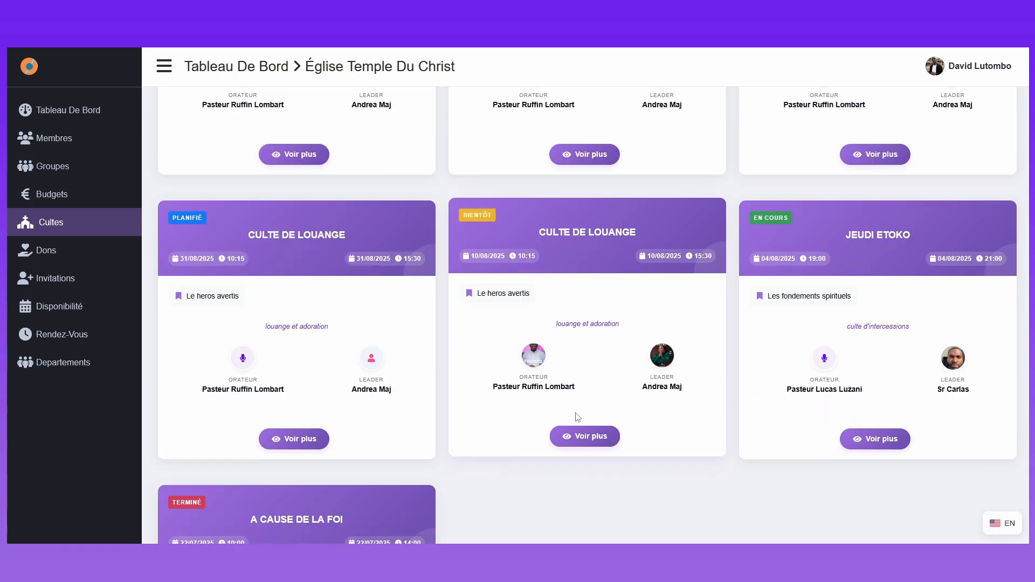
pyautogui.click(580, 431)
pyautogui.click(594, 297)
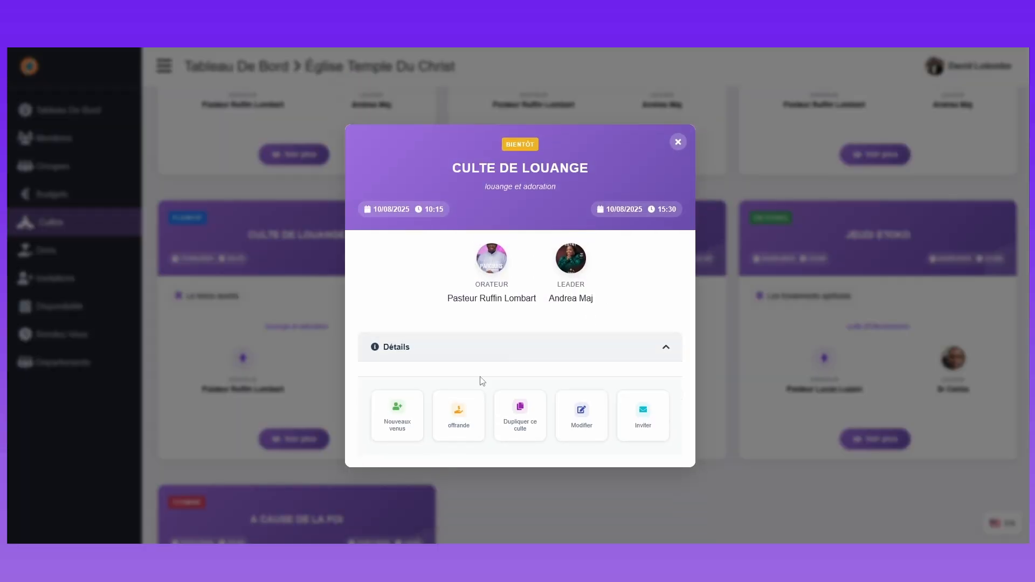
pyautogui.click(464, 419)
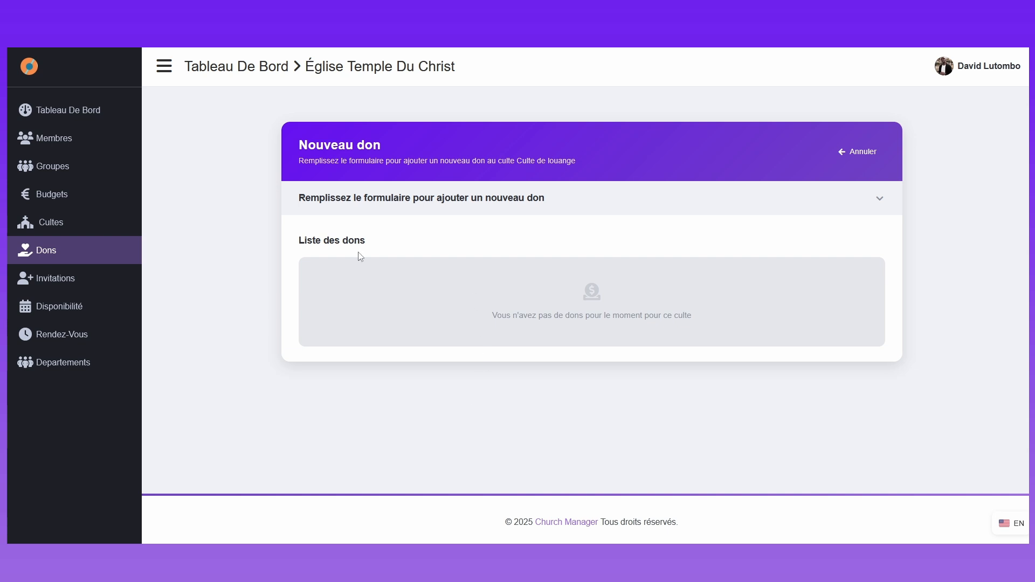
# Step: Expand this service's new donation form and activate the donor name field
pyautogui.moveTo(333, 240); pyautogui.dragTo(388, 247)
pyautogui.click(326, 206)
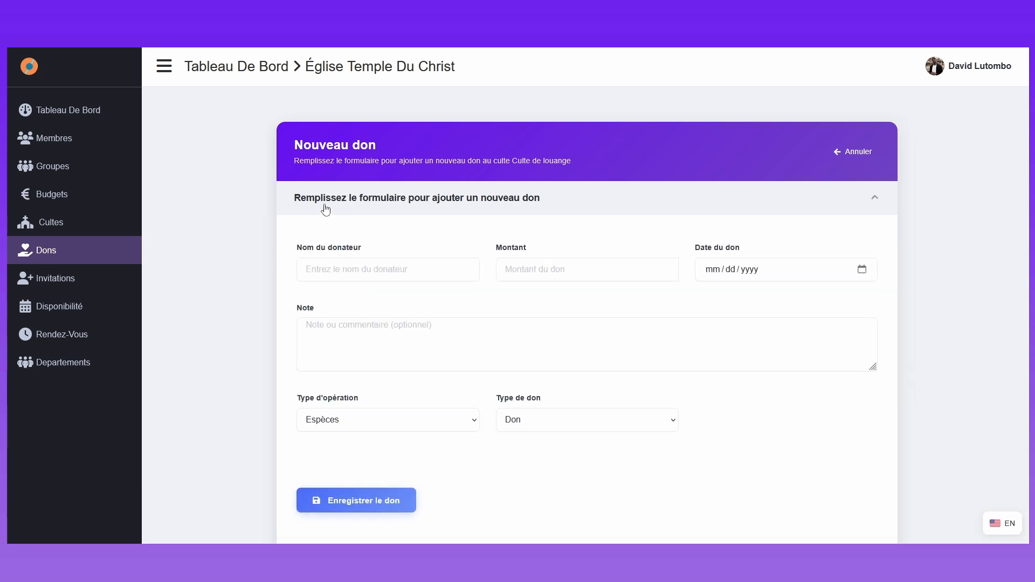
pyautogui.click(372, 264)
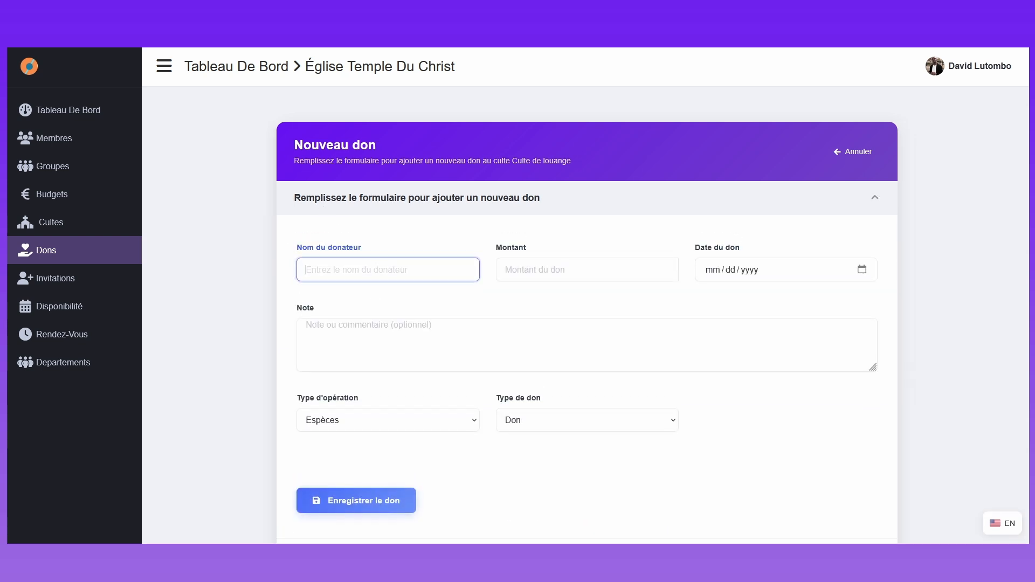